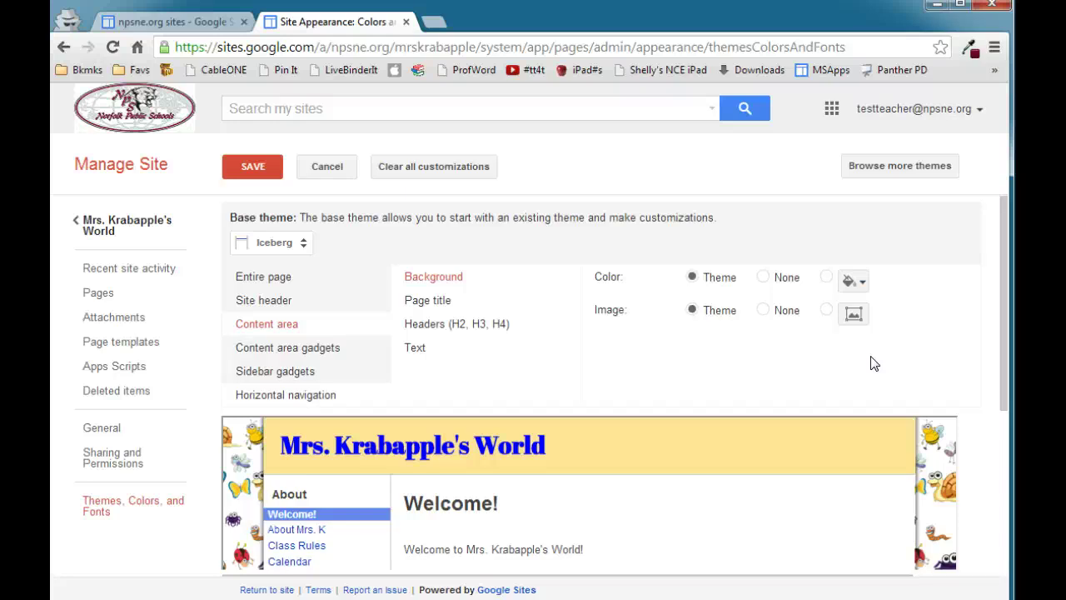
# Try a yellow custom content-area background colour, then reset it to the theme colour.
pyautogui.moveTo(1006, 314); pyautogui.dragTo(998, 455)
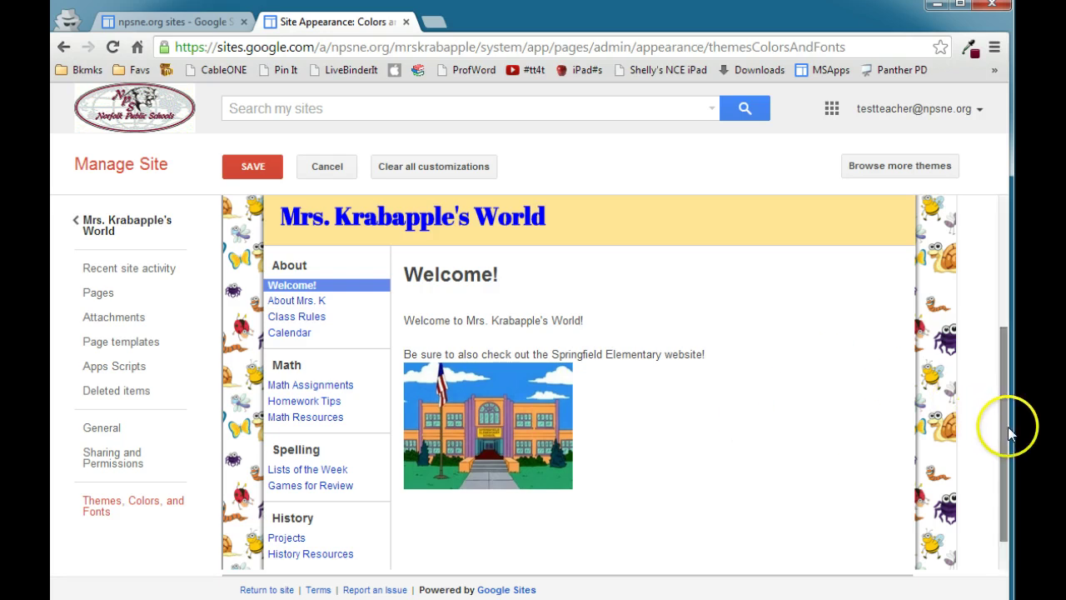
pyautogui.scroll(3, 1010, 431)
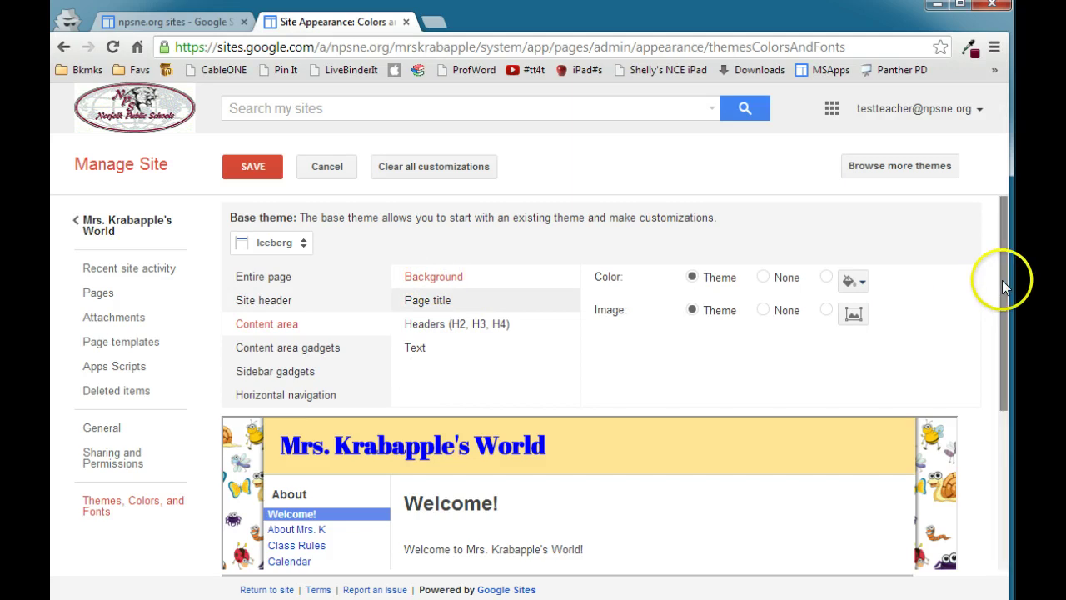
pyautogui.moveTo(1009, 282); pyautogui.dragTo(1008, 419)
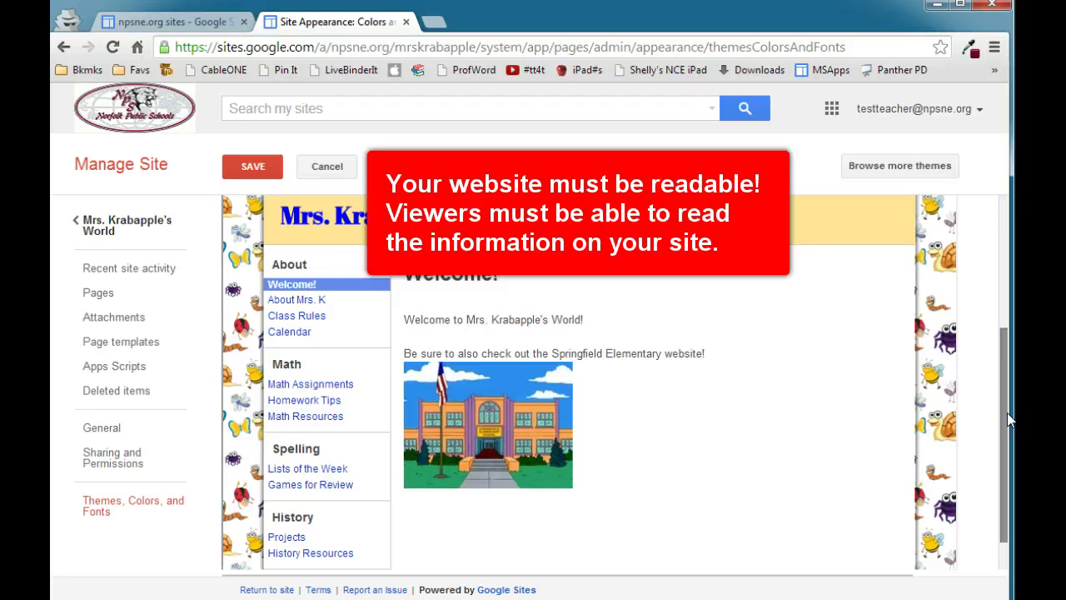
pyautogui.click(753, 390)
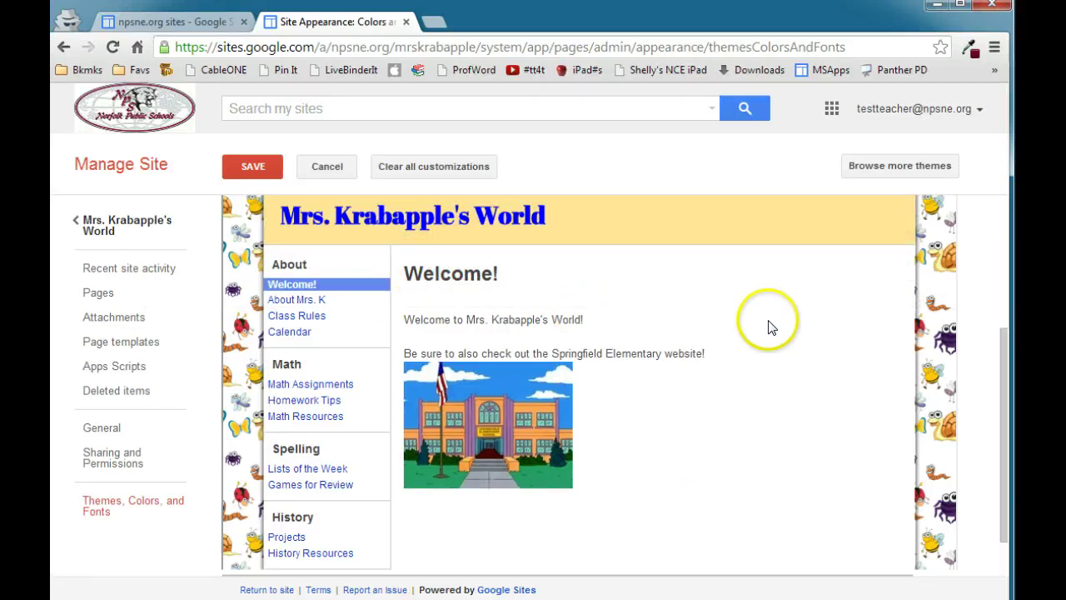
pyautogui.scroll(3, 1004, 413)
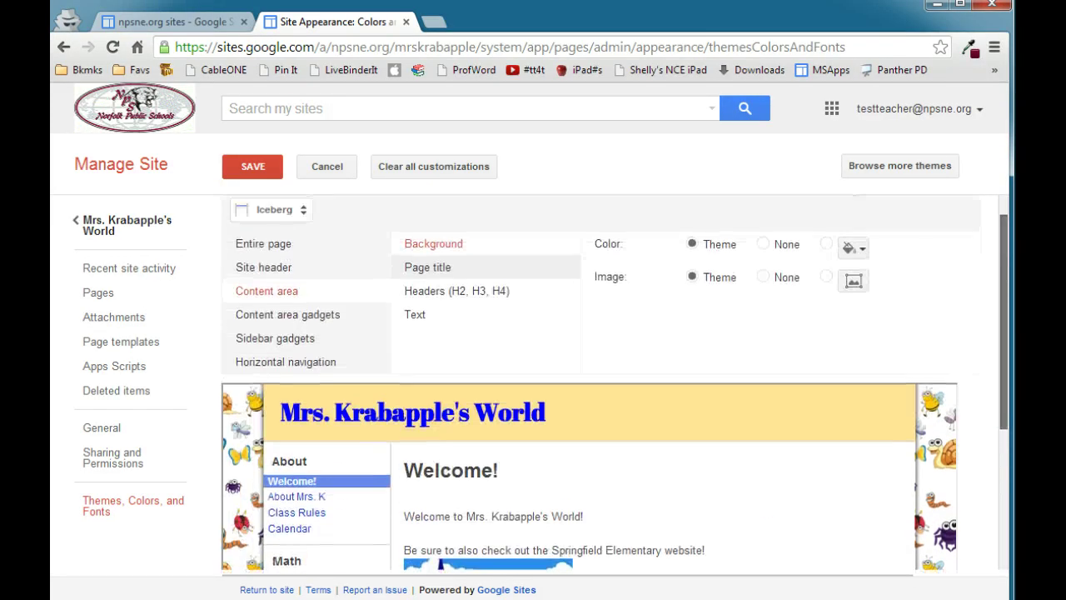
pyautogui.scroll(1, 1004, 418)
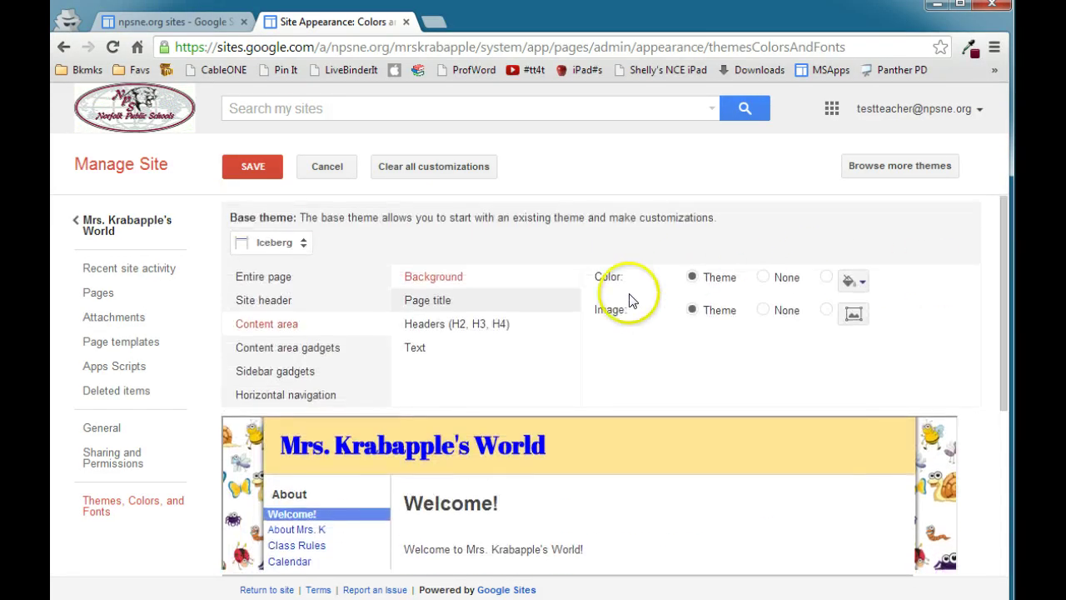
pyautogui.click(825, 277)
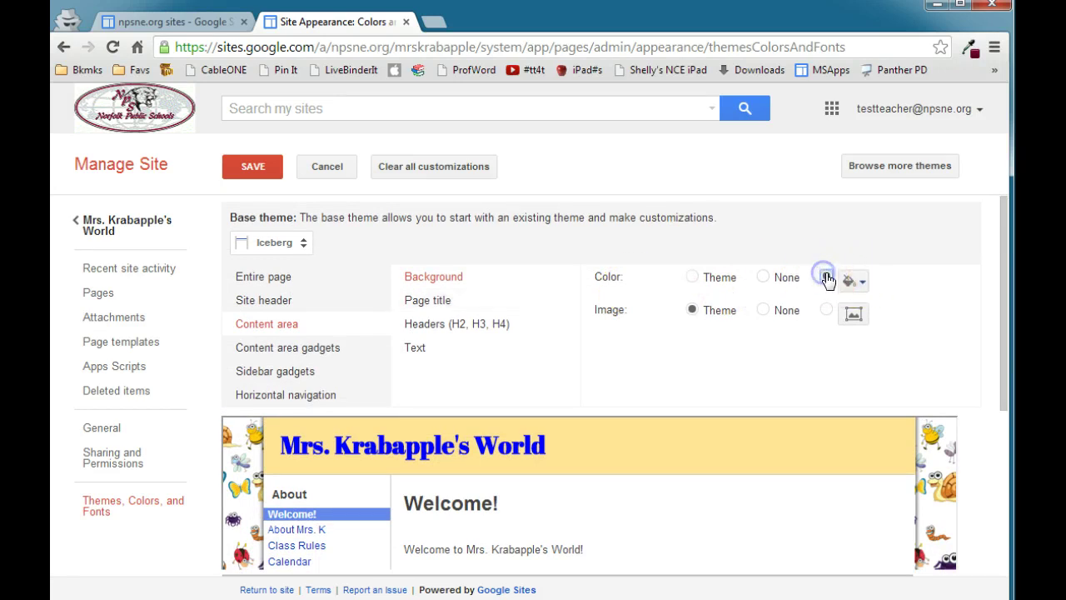
pyautogui.click(849, 282)
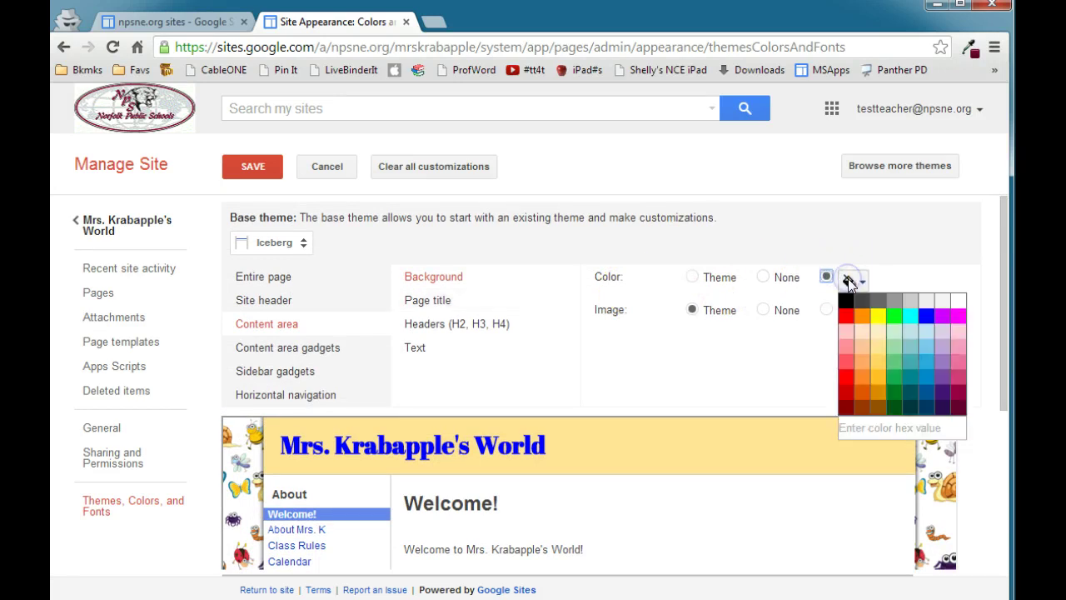
pyautogui.click(878, 316)
pyautogui.moveTo(1003, 257); pyautogui.dragTo(998, 397)
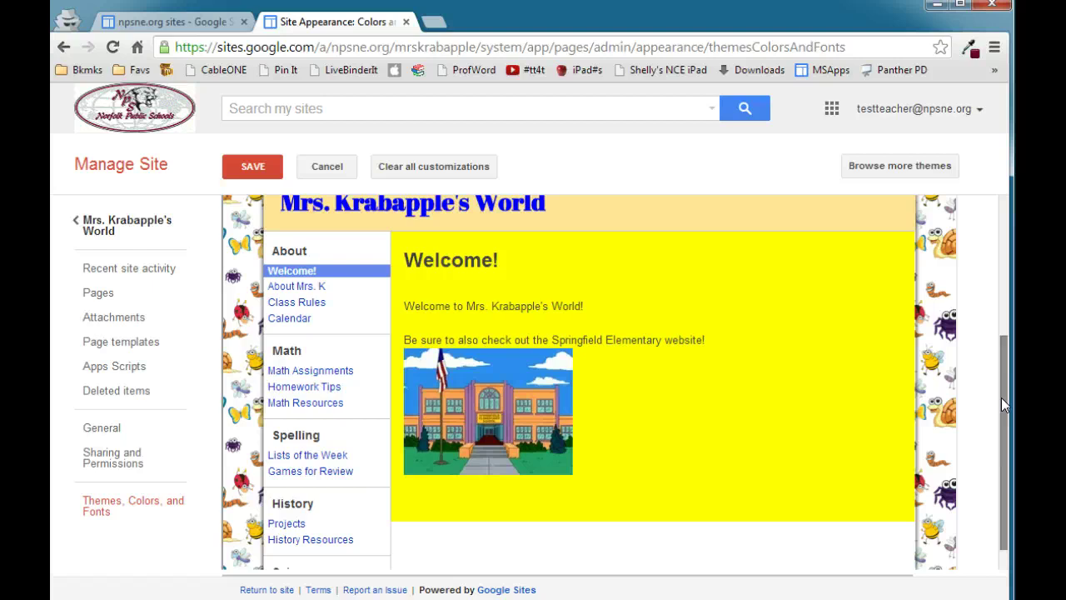
pyautogui.moveTo(1002, 397); pyautogui.dragTo(1013, 278)
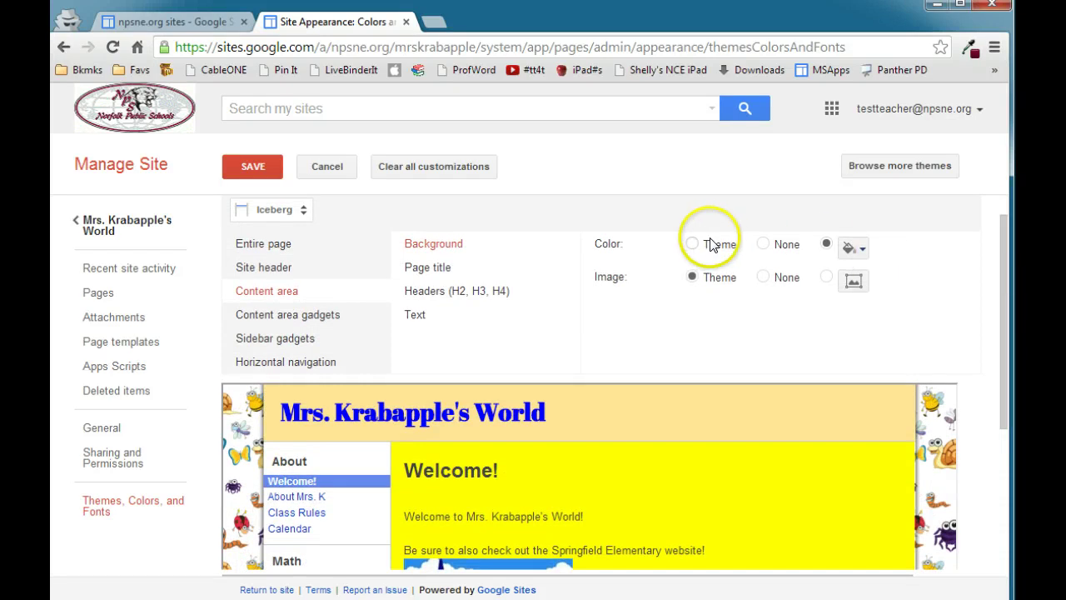
pyautogui.click(692, 244)
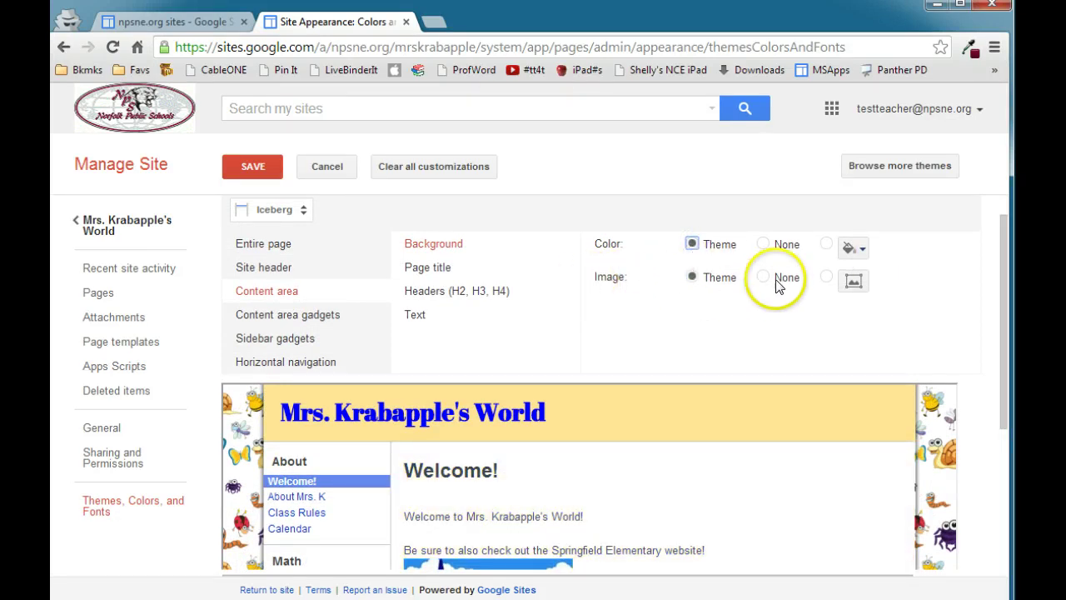
# Upload bugs.png as the content area's custom background image and check the preview.
pyautogui.click(825, 279)
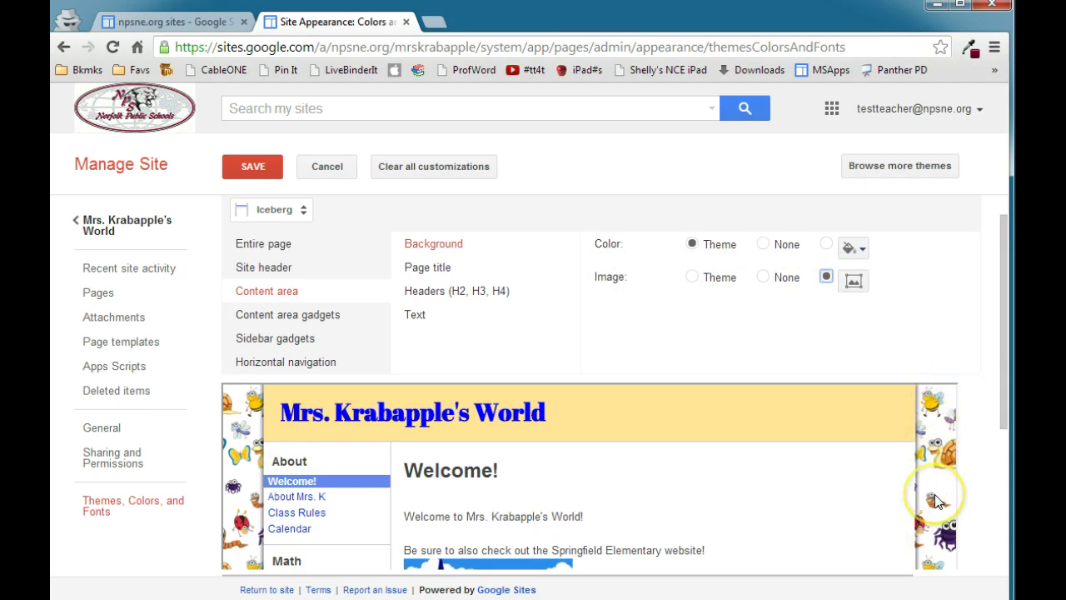
pyautogui.click(854, 281)
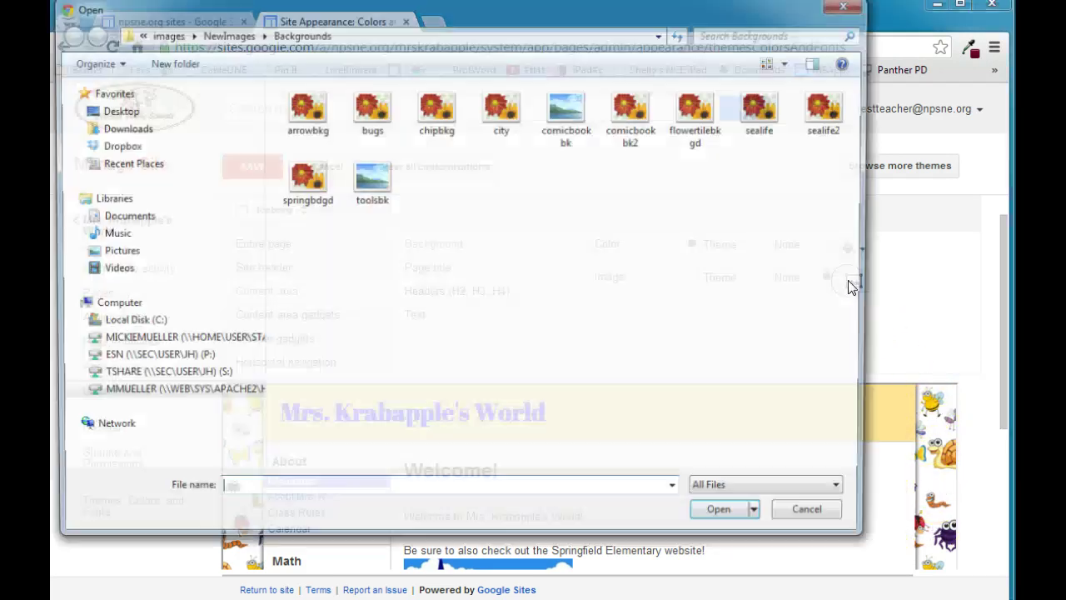
pyautogui.click(371, 108)
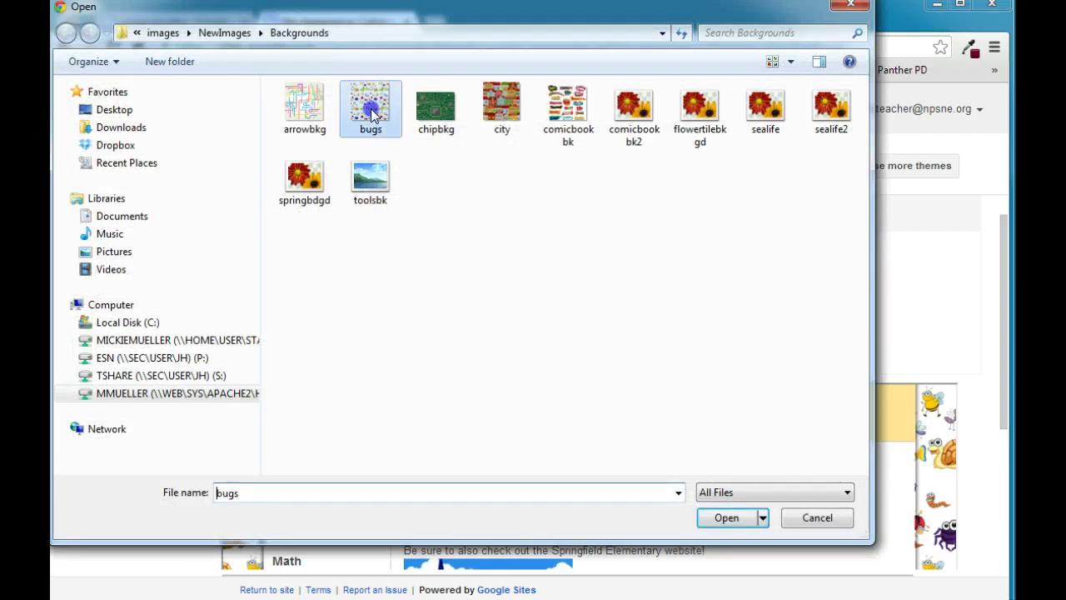
pyautogui.click(728, 518)
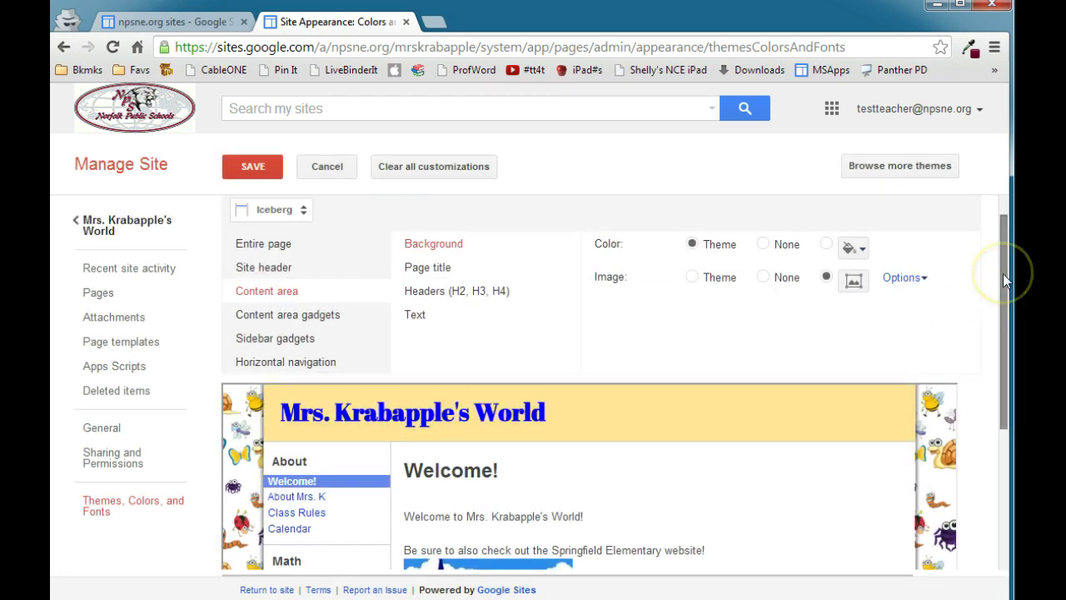
pyautogui.moveTo(1003, 280); pyautogui.dragTo(994, 400)
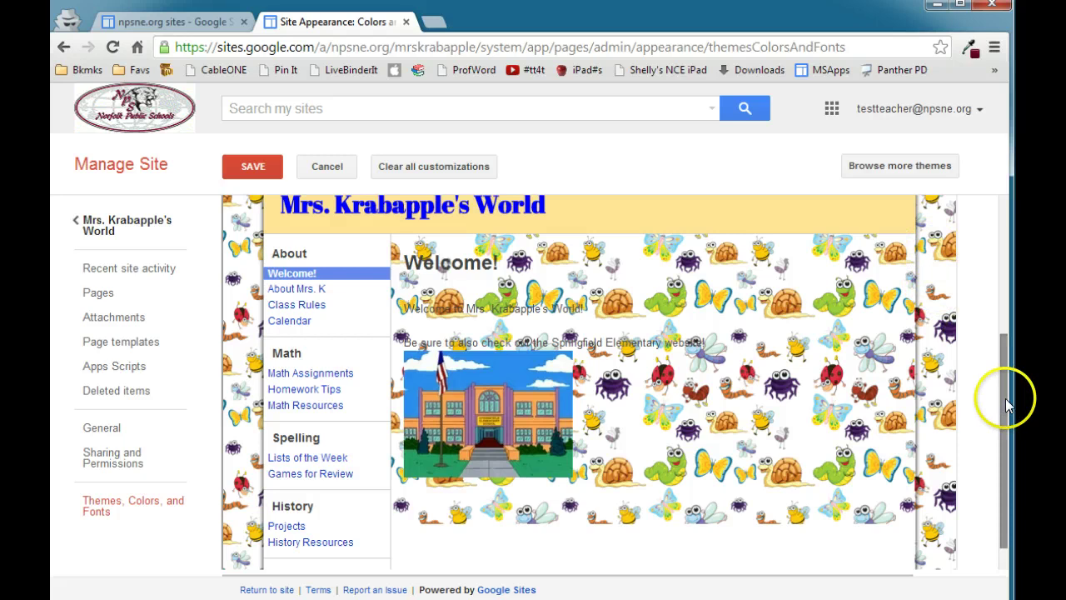
pyautogui.moveTo(1000, 397); pyautogui.dragTo(998, 239)
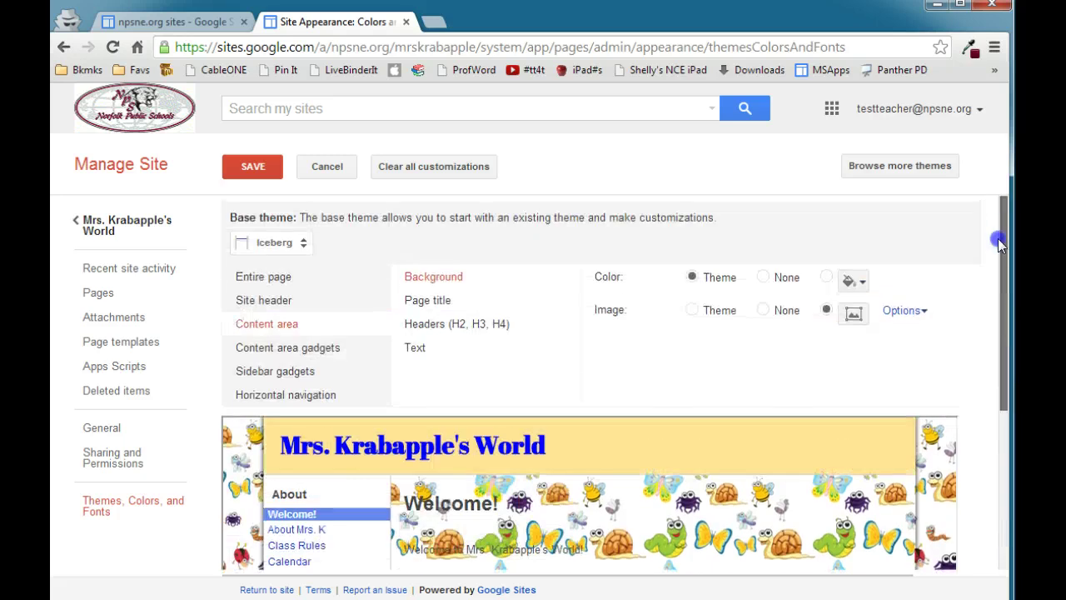
# Switch the background back to the theme image and show the Page title style settings.
pyautogui.click(692, 311)
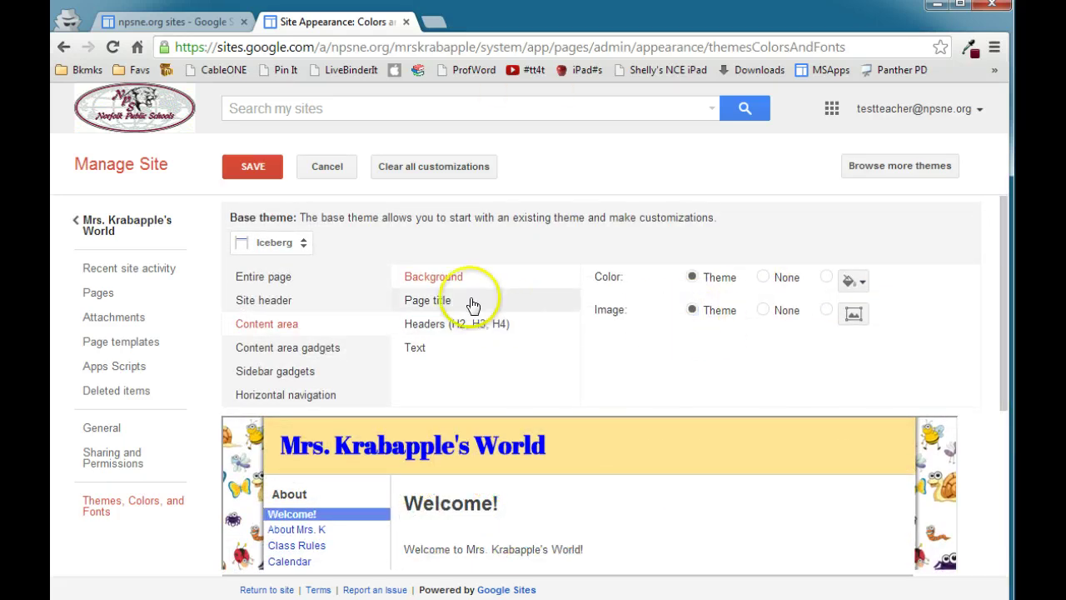
pyautogui.click(440, 310)
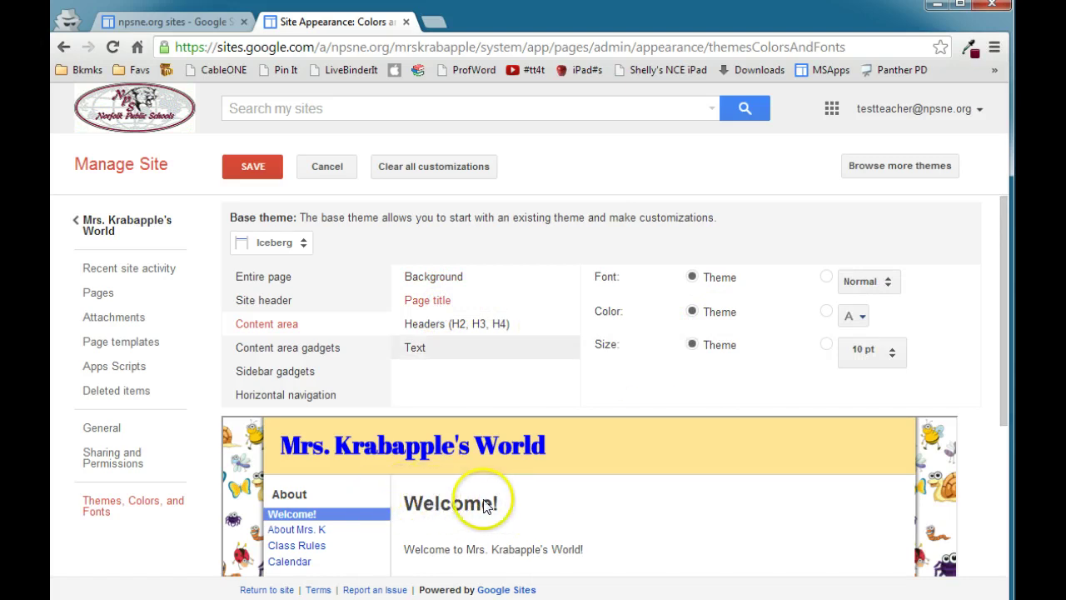
# Try Abril Fatface for the page title, then settle on the Aclonica font.
pyautogui.click(860, 282)
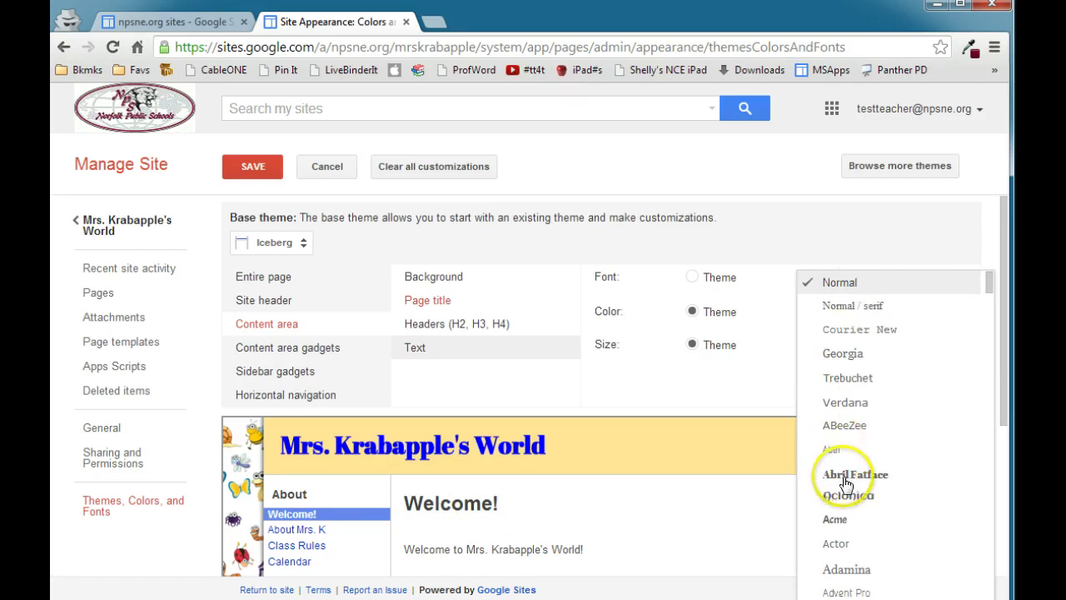
pyautogui.click(846, 479)
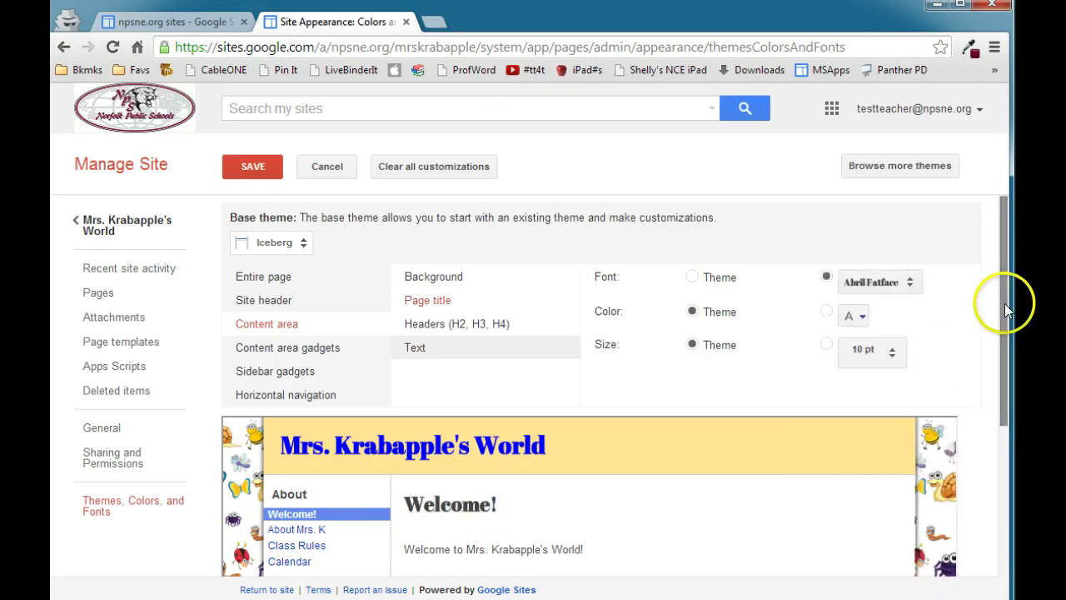
pyautogui.moveTo(1005, 302); pyautogui.dragTo(997, 381)
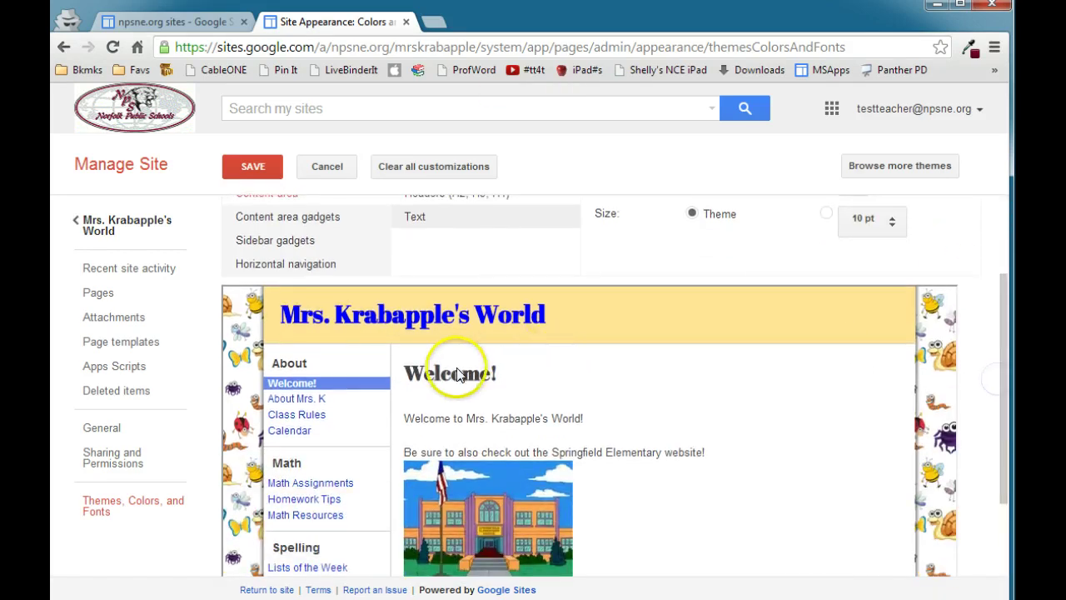
pyautogui.moveTo(1002, 335); pyautogui.dragTo(1000, 302)
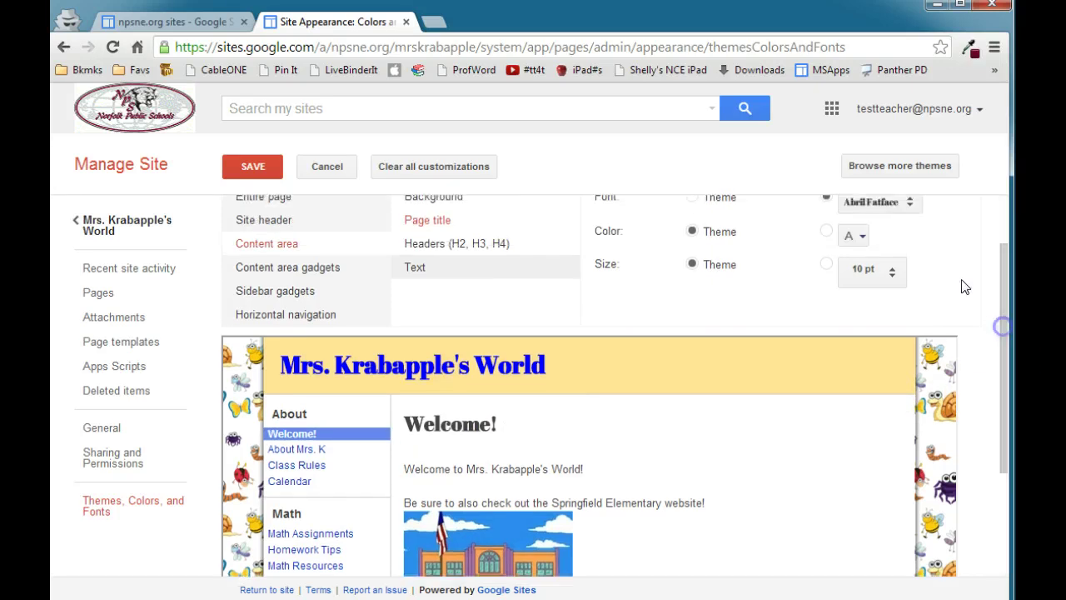
pyautogui.click(877, 202)
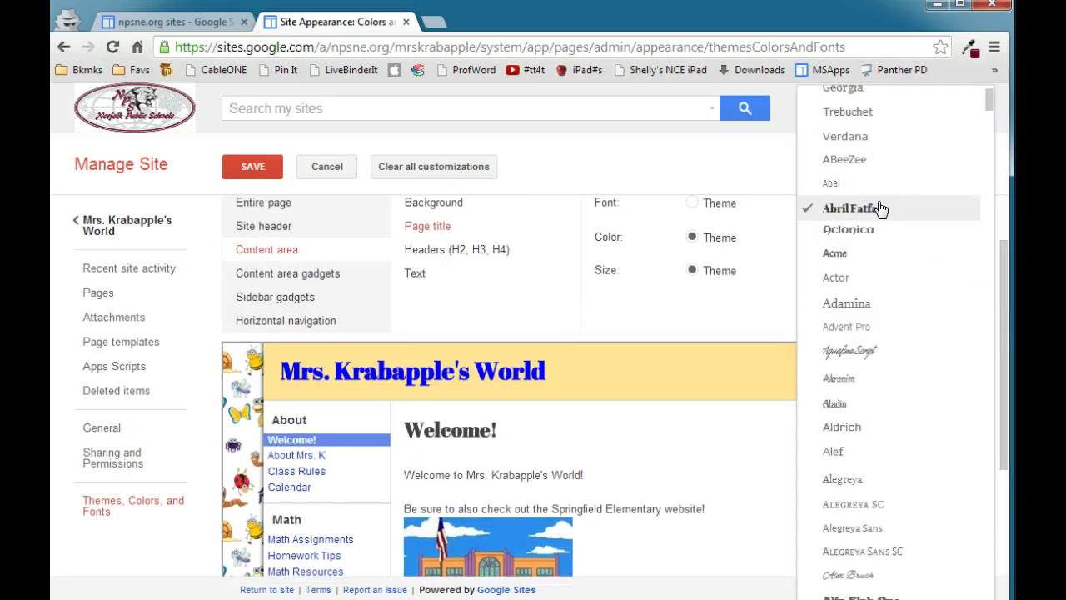
pyautogui.click(849, 230)
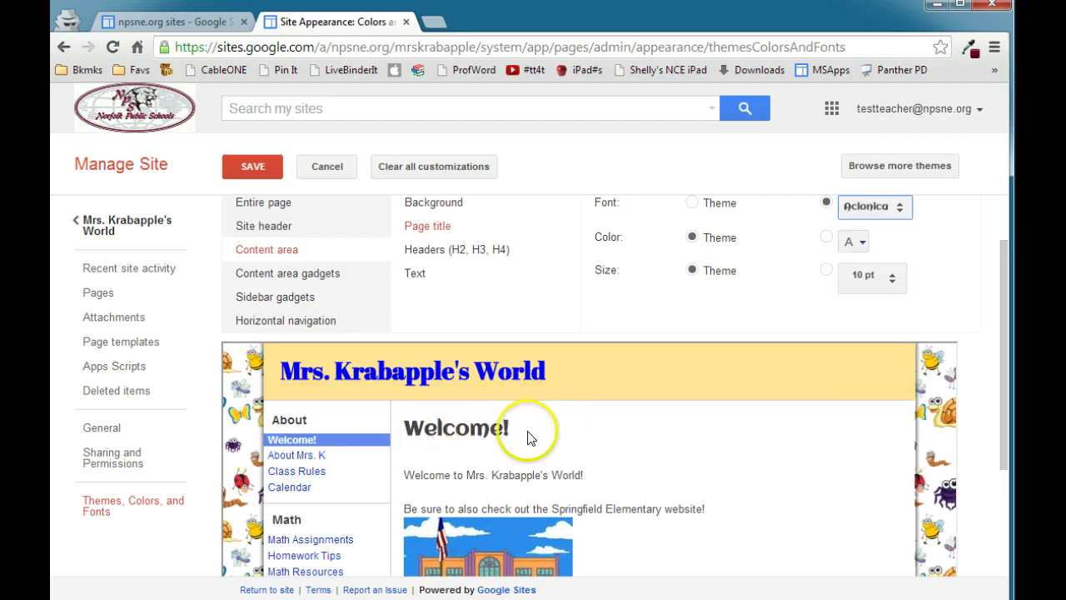
pyautogui.click(891, 213)
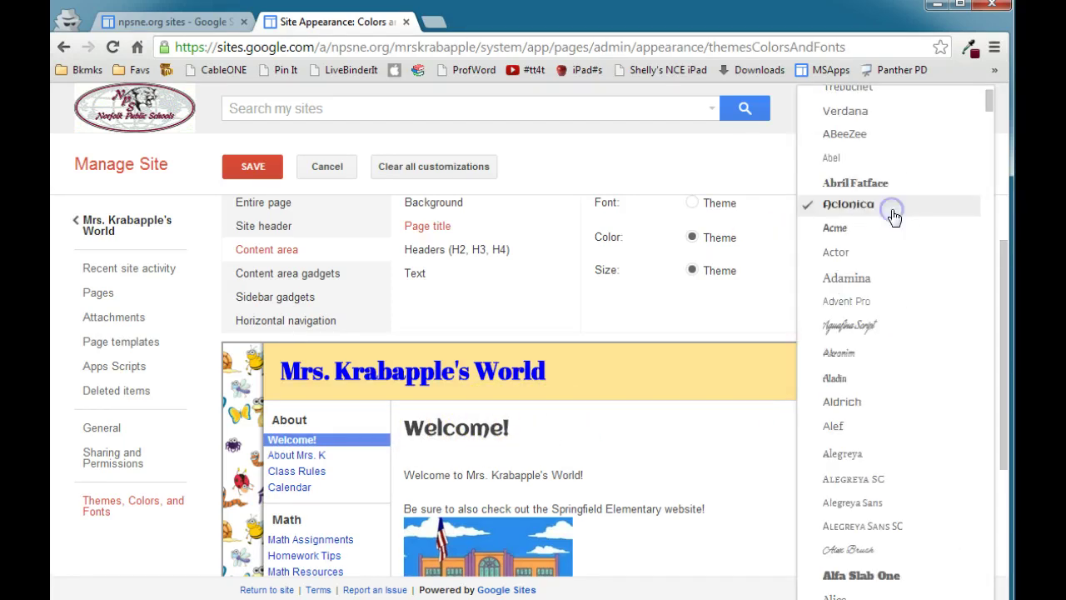
pyautogui.click(890, 206)
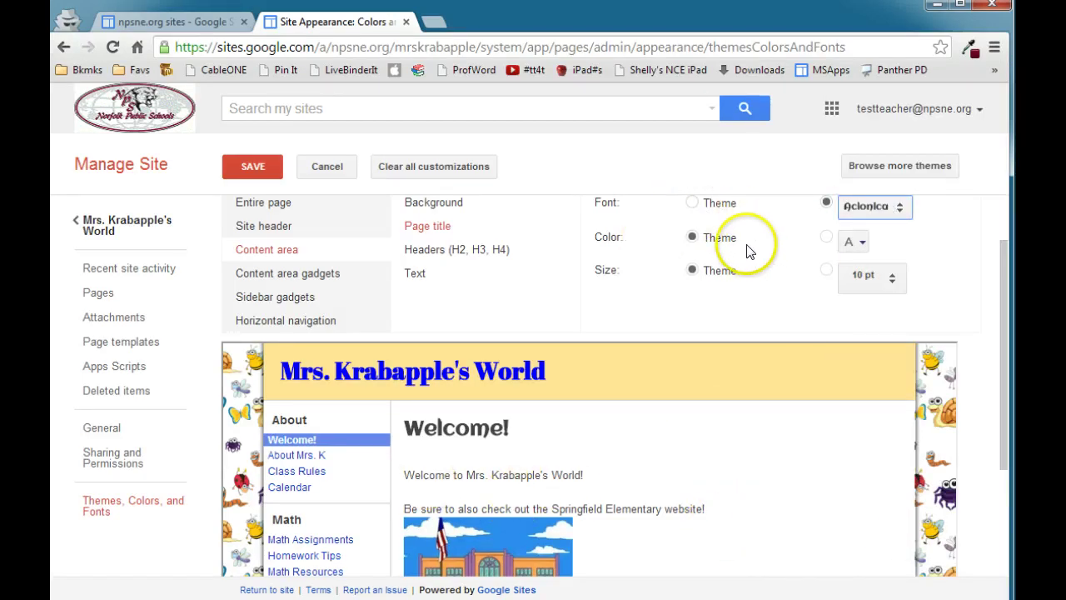
# Make the page title red with a custom 24 pt size.
pyautogui.click(852, 243)
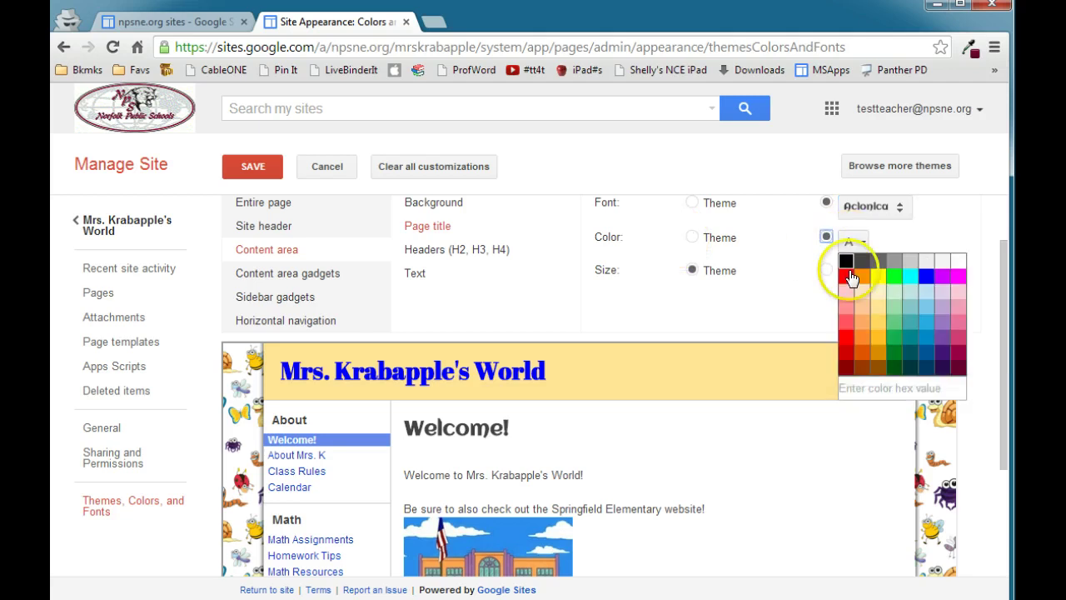
pyautogui.click(847, 277)
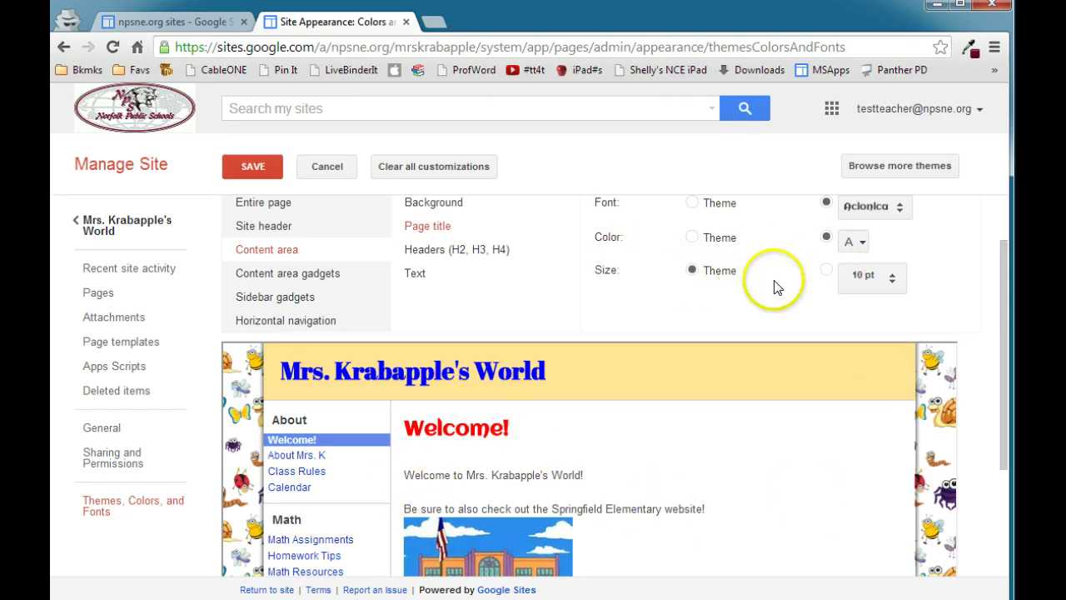
pyautogui.click(827, 272)
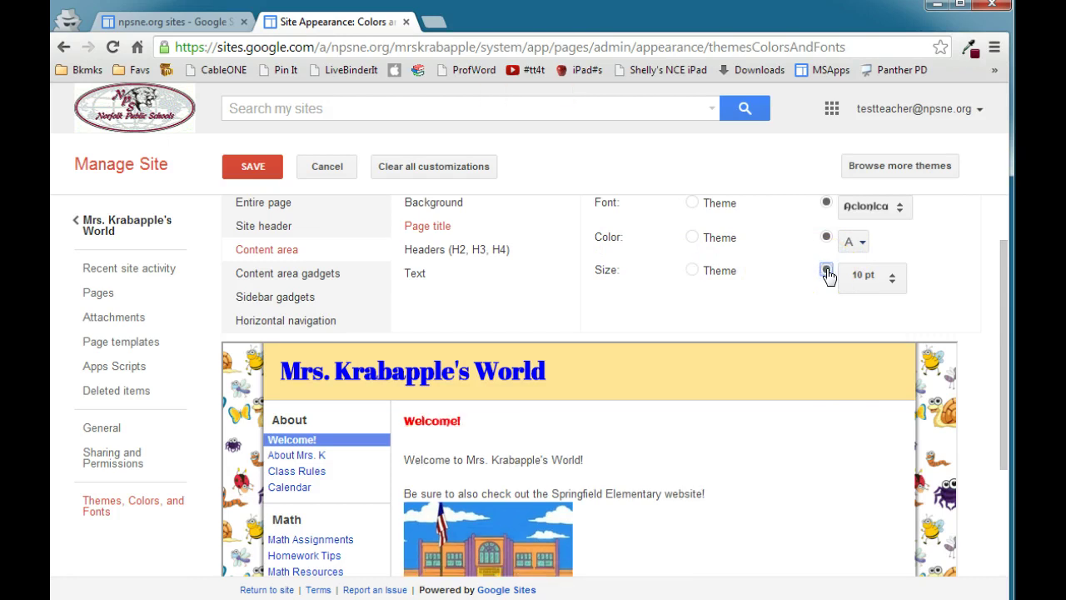
pyautogui.click(867, 276)
pyautogui.click(875, 396)
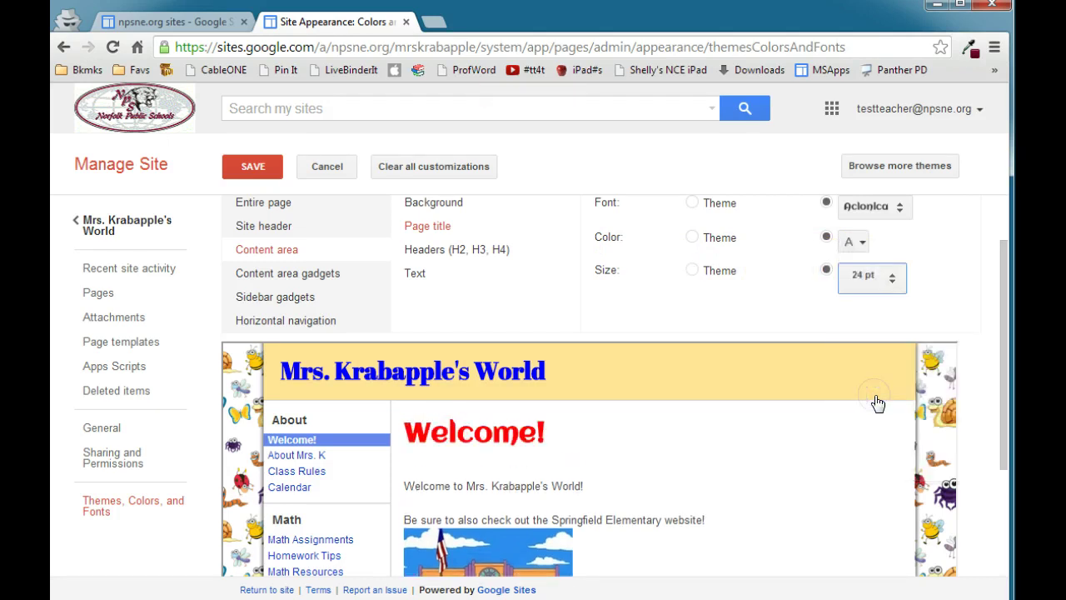
# Reset the page title size, colour and font to the theme defaults.
pyautogui.click(693, 270)
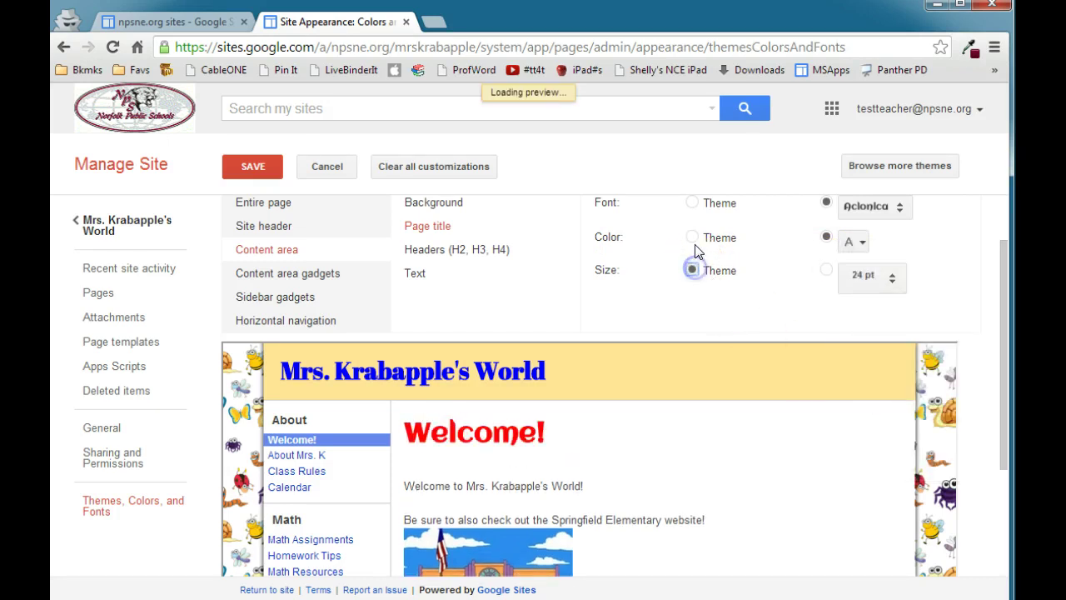
pyautogui.click(692, 237)
pyautogui.click(692, 204)
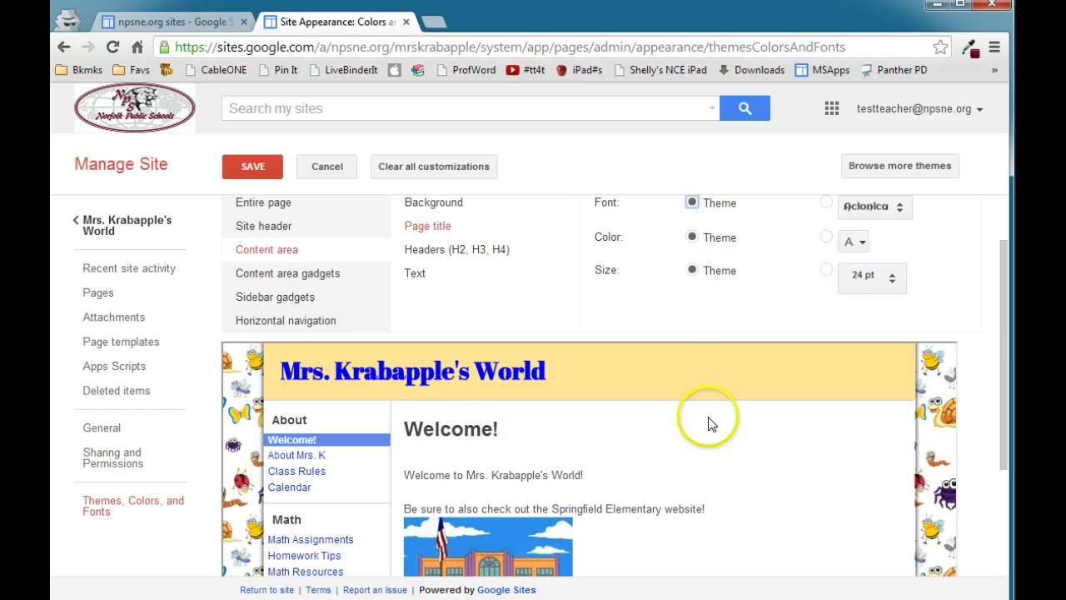
# Expand the content area's Headers (H2, H3, H4) and Text style settings.
pyautogui.click(500, 252)
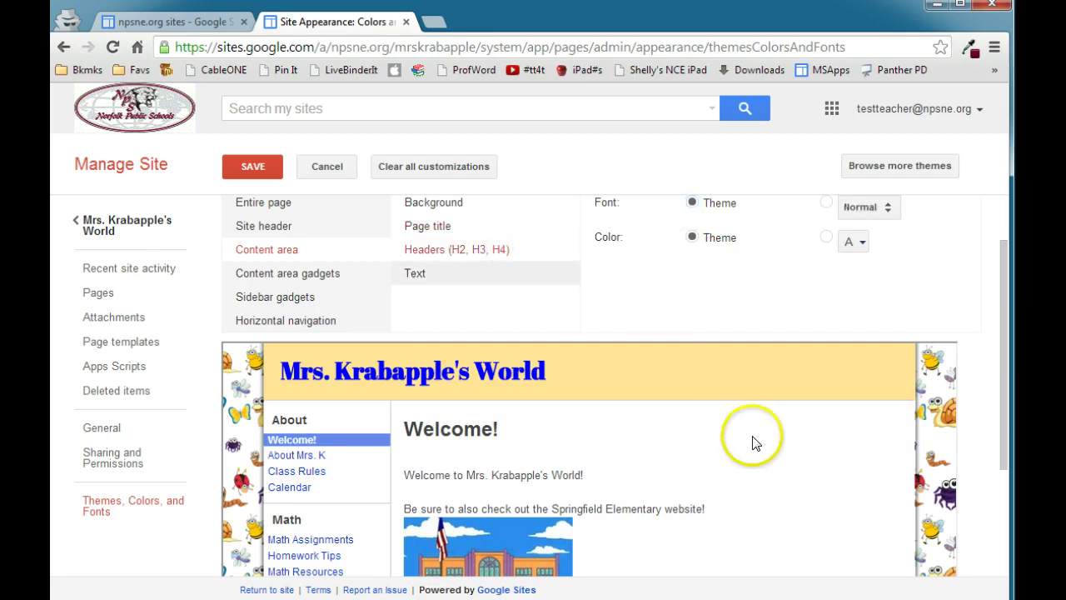
pyautogui.moveTo(1003, 353); pyautogui.dragTo(1004, 428)
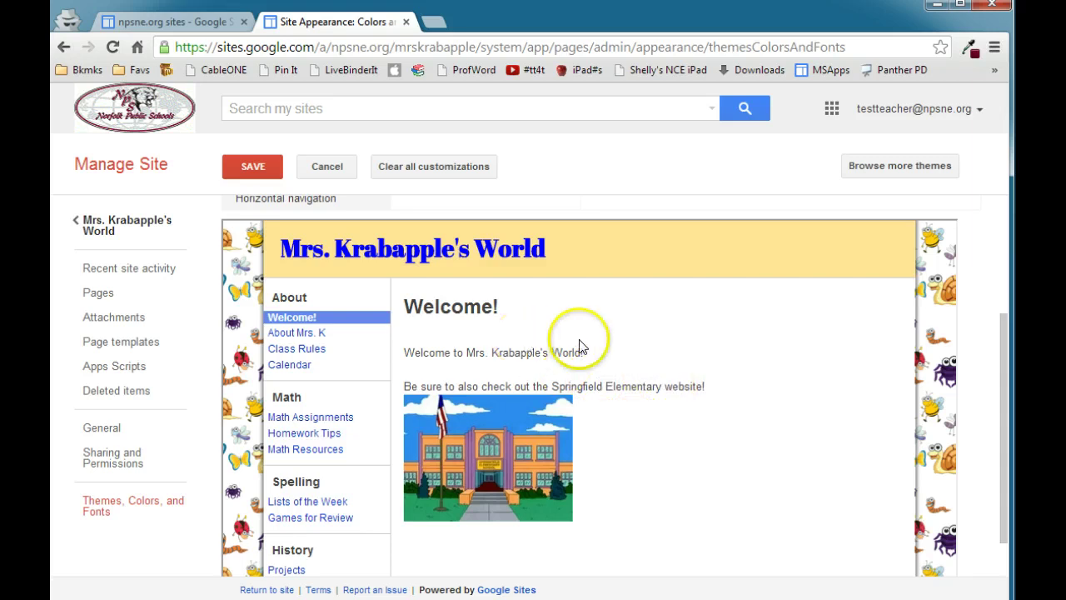
pyautogui.moveTo(1007, 400); pyautogui.dragTo(1012, 295)
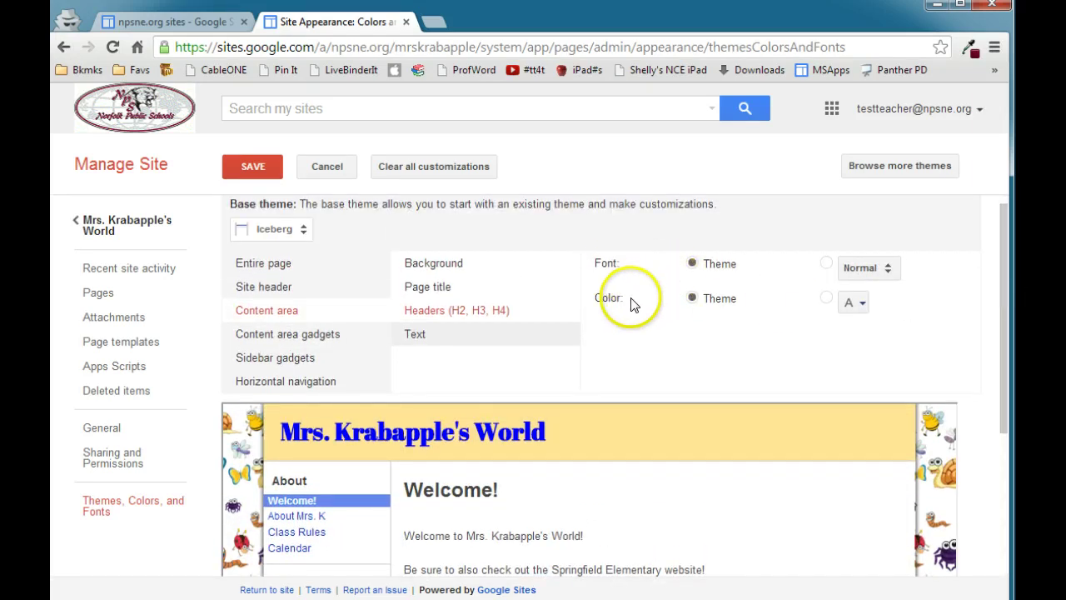
pyautogui.click(419, 335)
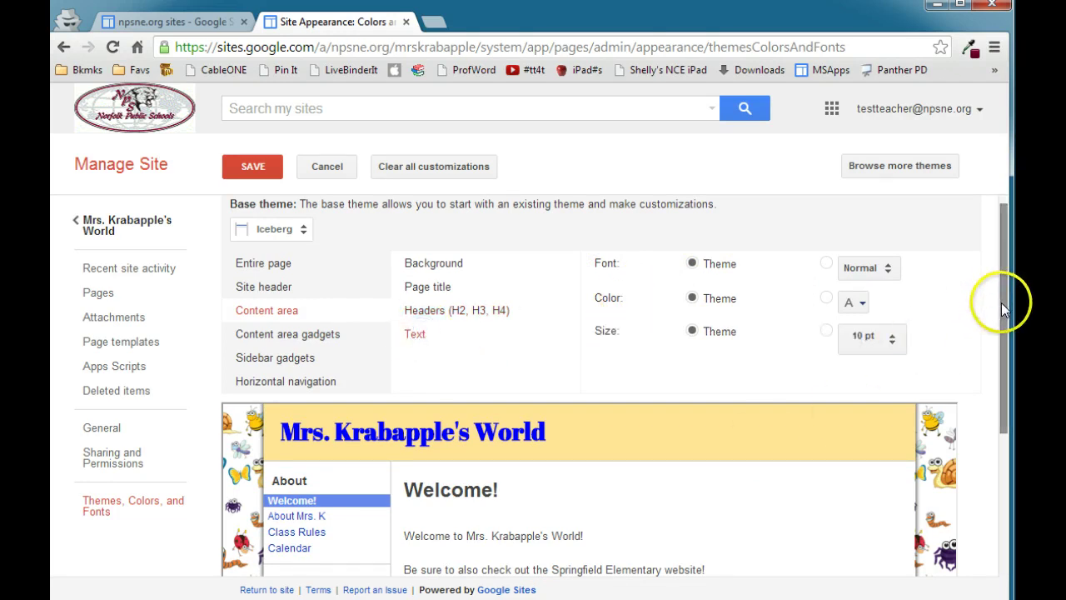
pyautogui.moveTo(1001, 302); pyautogui.dragTo(995, 394)
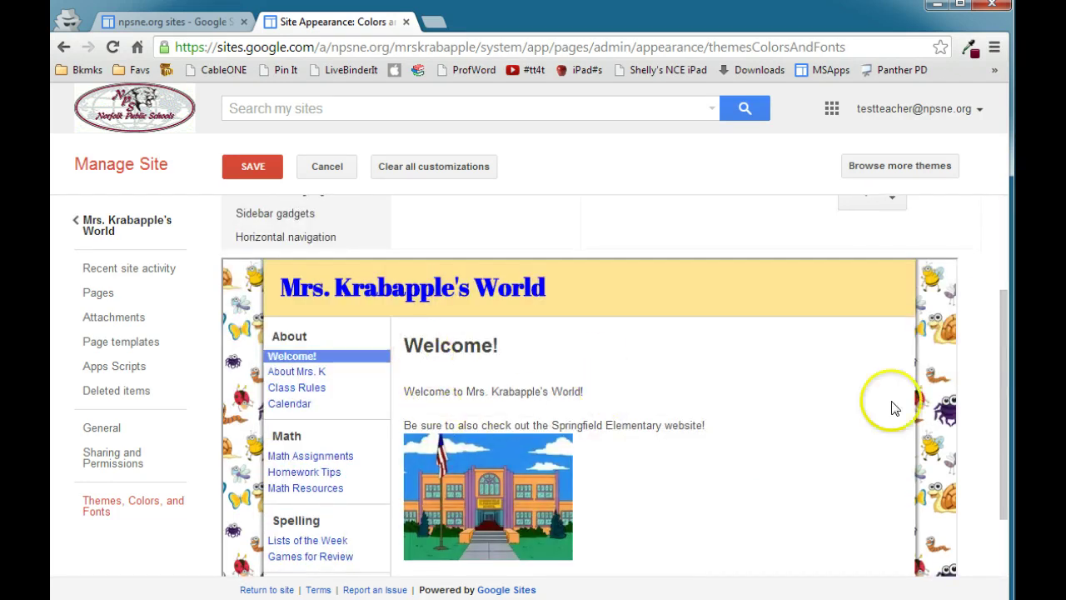
# Preview the body text in Abril Fatface, then revert it to the theme font.
pyautogui.moveTo(1006, 426); pyautogui.dragTo(1014, 341)
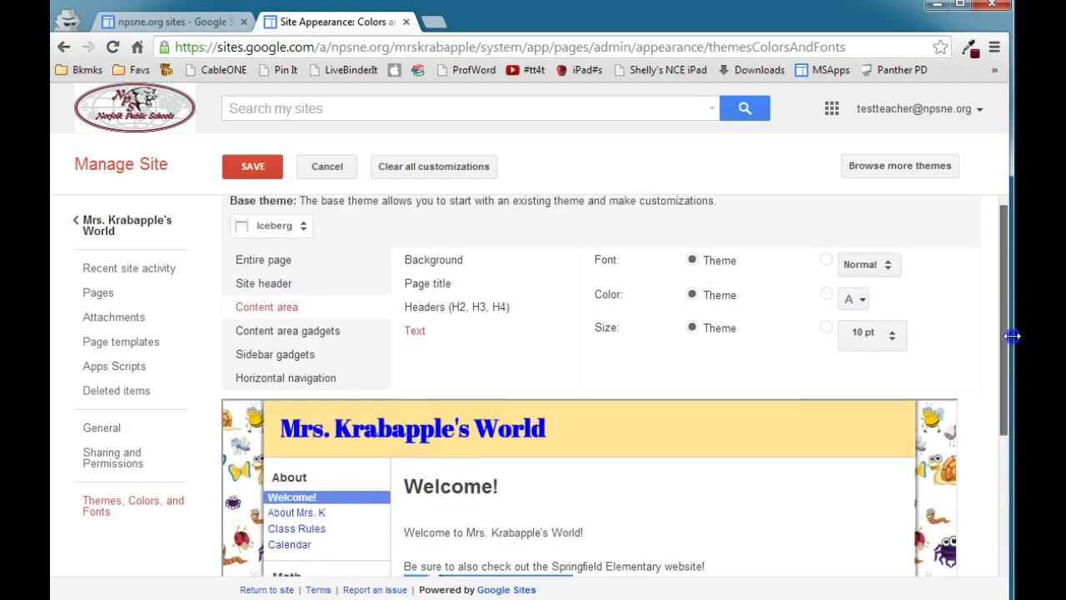
pyautogui.click(854, 265)
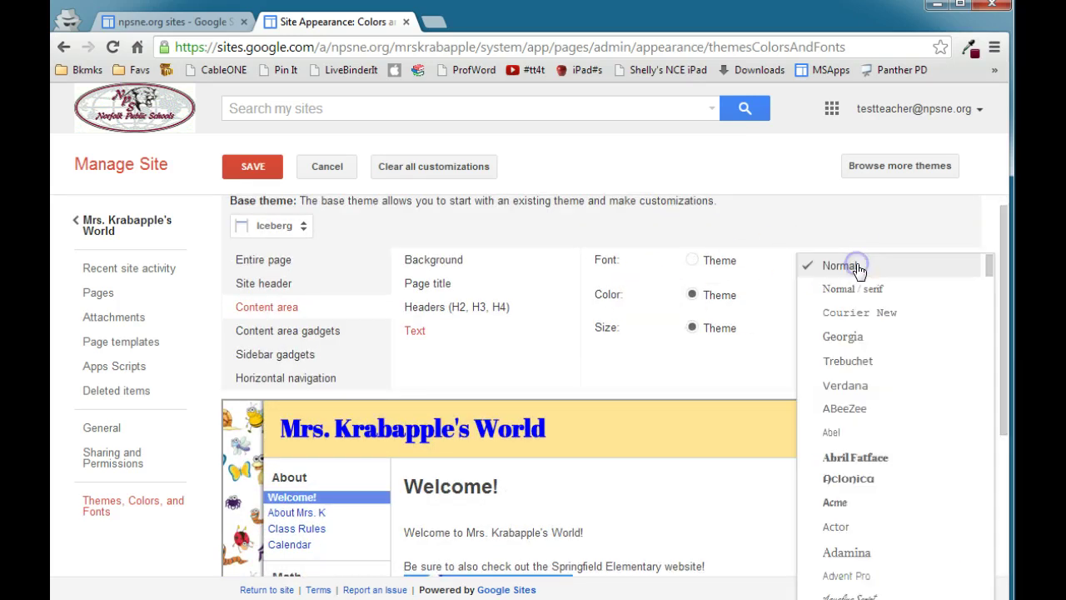
pyautogui.click(842, 454)
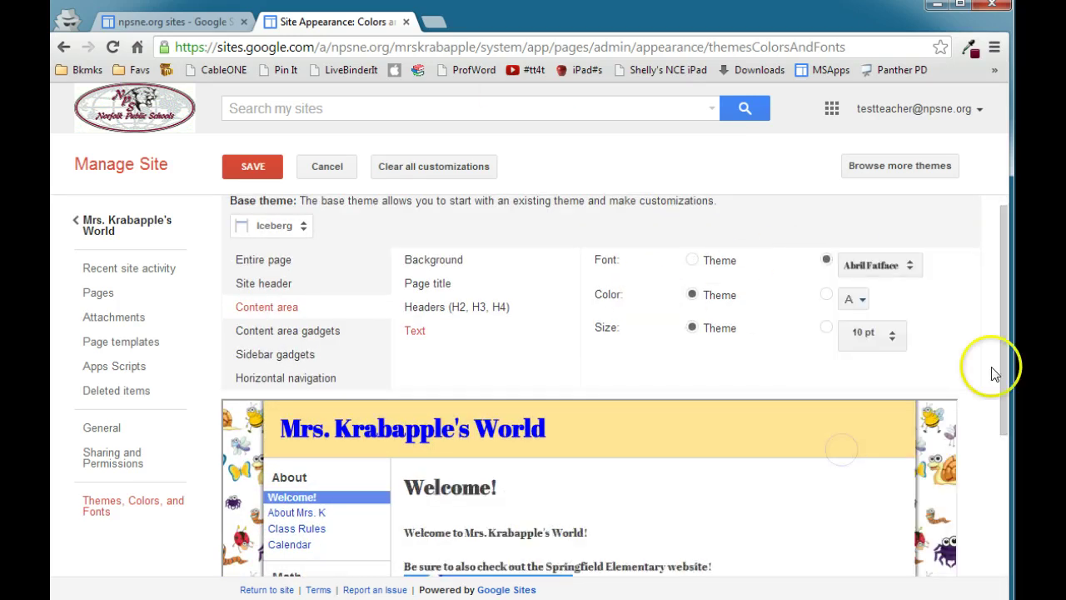
pyautogui.moveTo(1006, 305); pyautogui.dragTo(1007, 418)
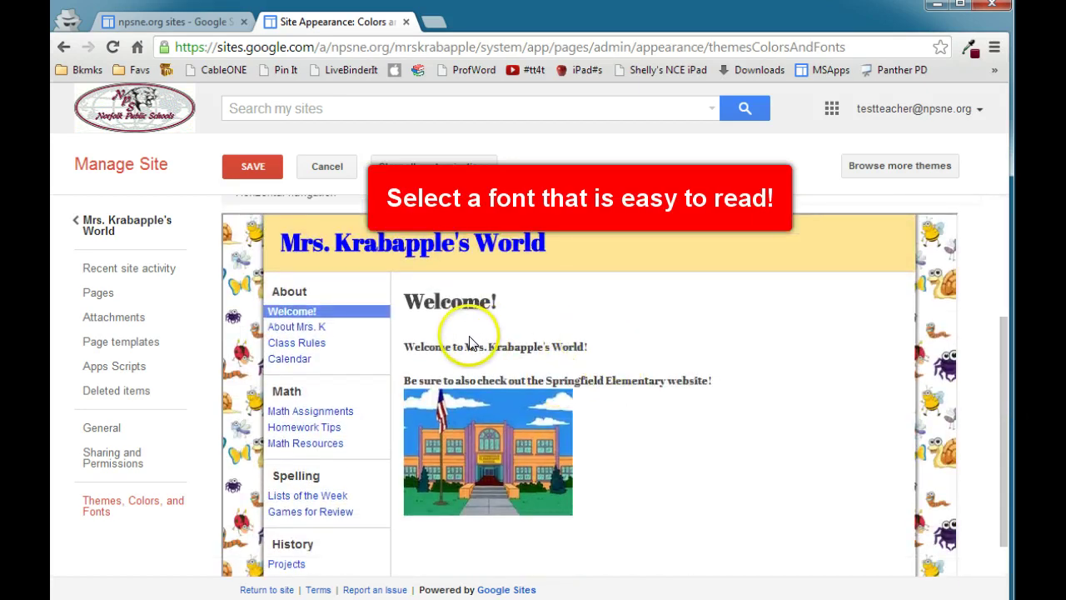
pyautogui.moveTo(1003, 398); pyautogui.dragTo(1010, 274)
pyautogui.click(693, 278)
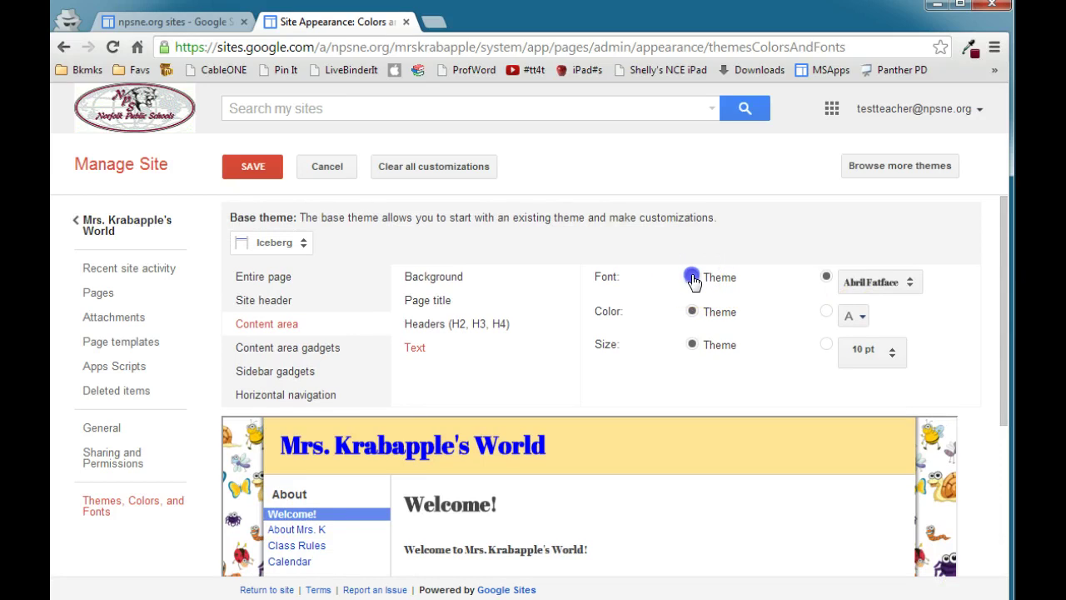
# Try blue body text, then return its colour to the theme default.
pyautogui.click(855, 316)
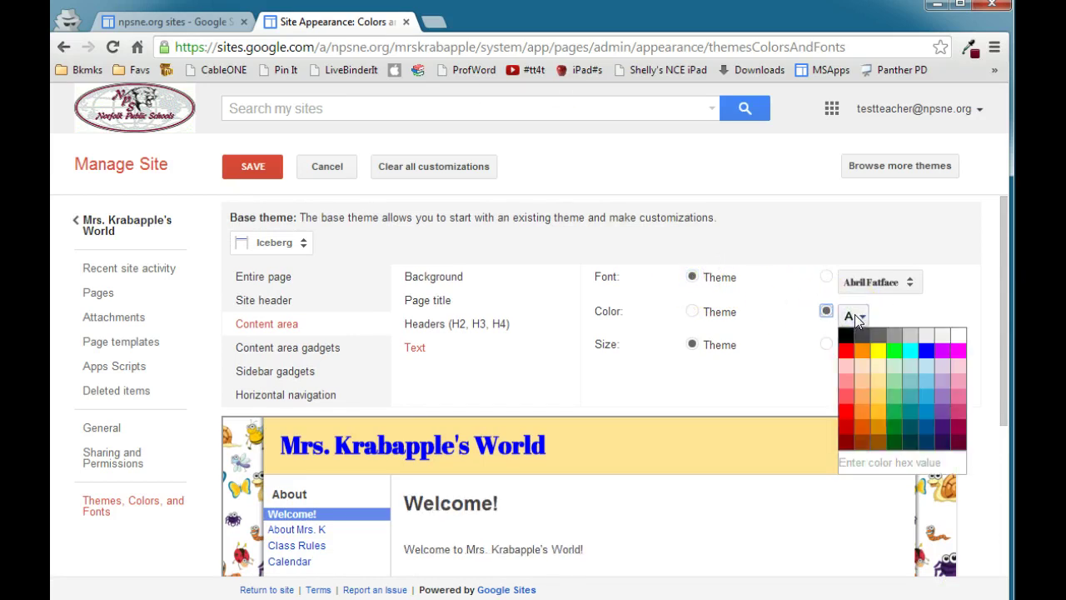
pyautogui.click(924, 351)
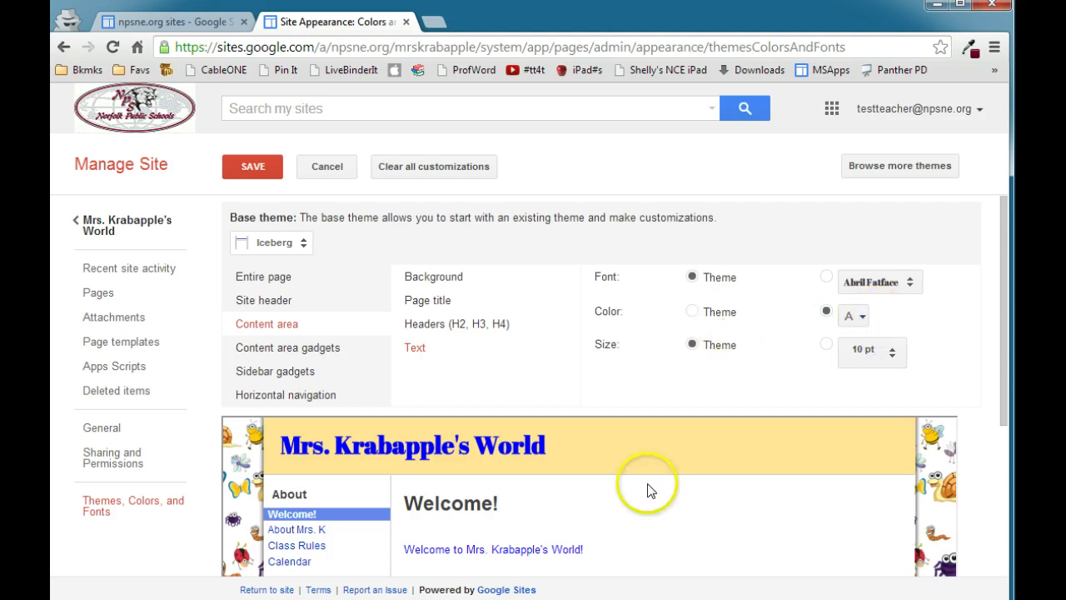
pyautogui.click(692, 312)
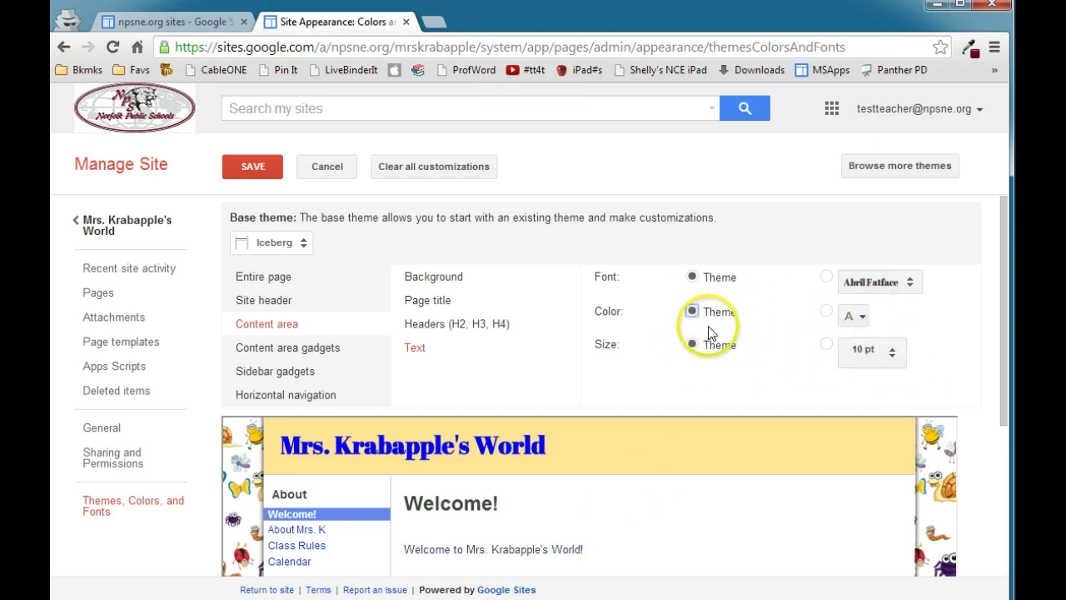
# Set the body text size to 16 pt and check the enlarged preview.
pyautogui.moveTo(1003, 327); pyautogui.dragTo(1002, 370)
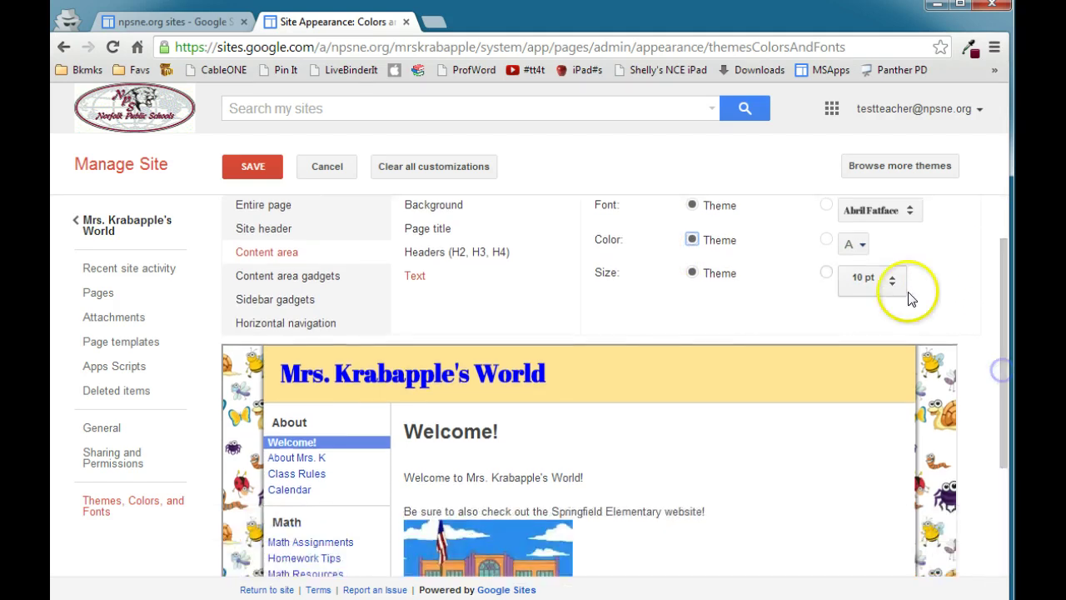
pyautogui.click(883, 288)
pyautogui.click(871, 331)
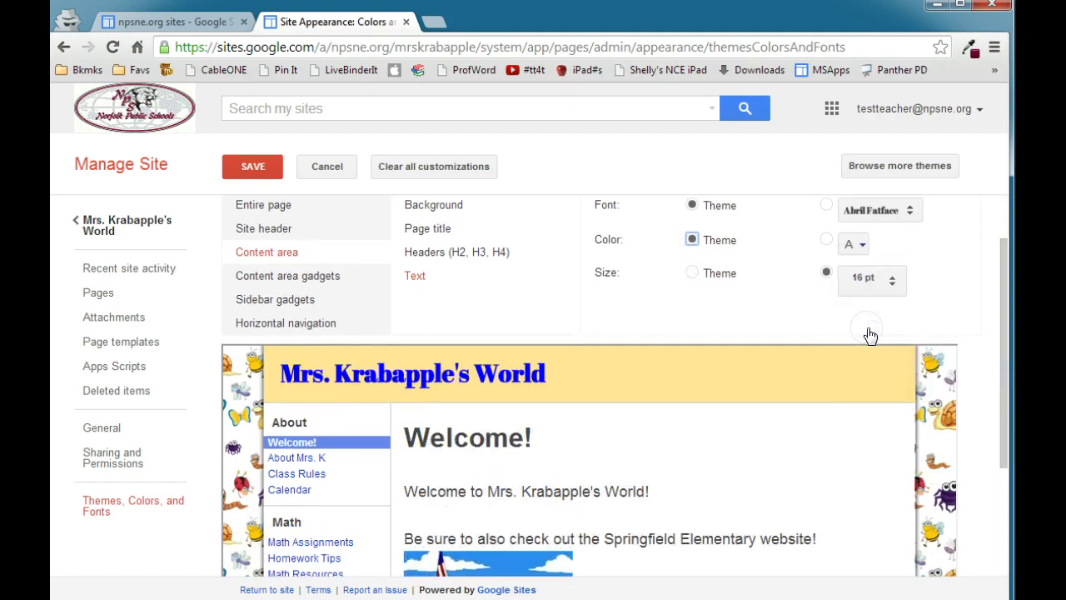
pyautogui.moveTo(1004, 385); pyautogui.dragTo(1003, 438)
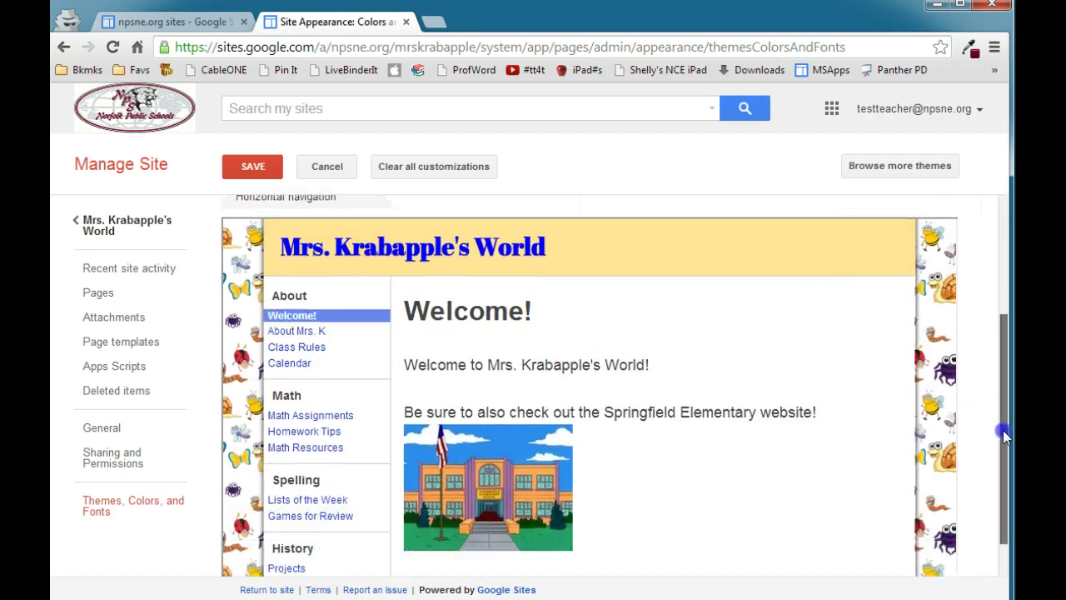
pyautogui.scroll(2, 1003, 437)
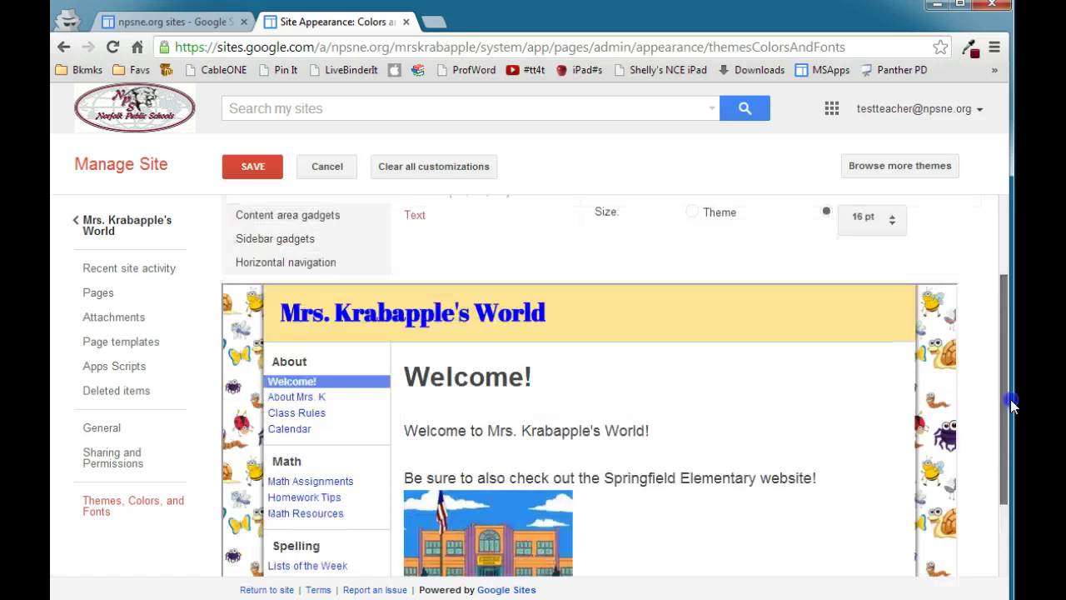
pyautogui.scroll(1, 614, 385)
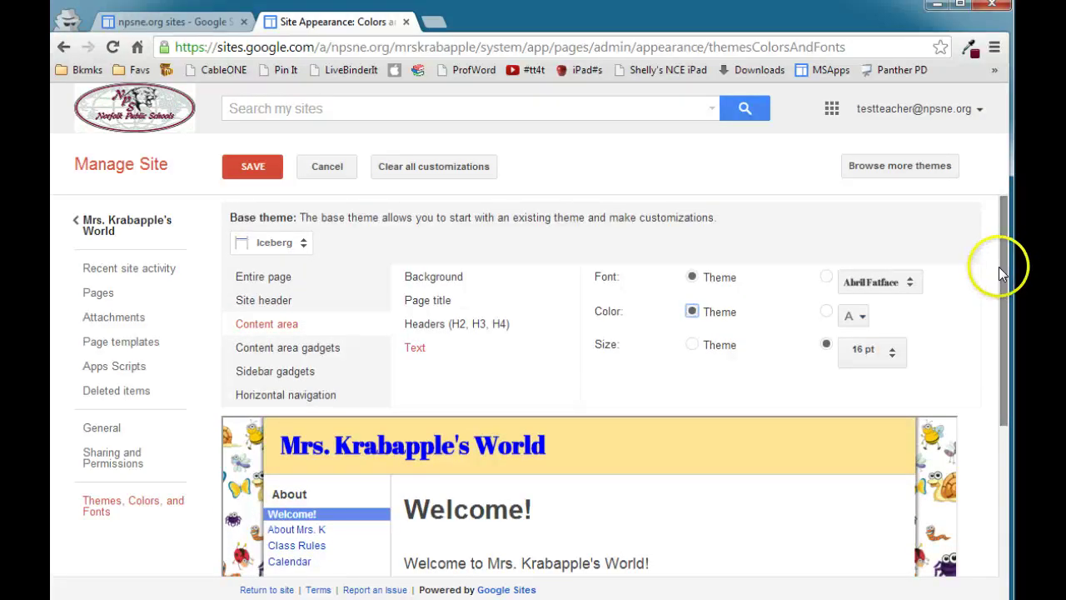
pyautogui.click(540, 351)
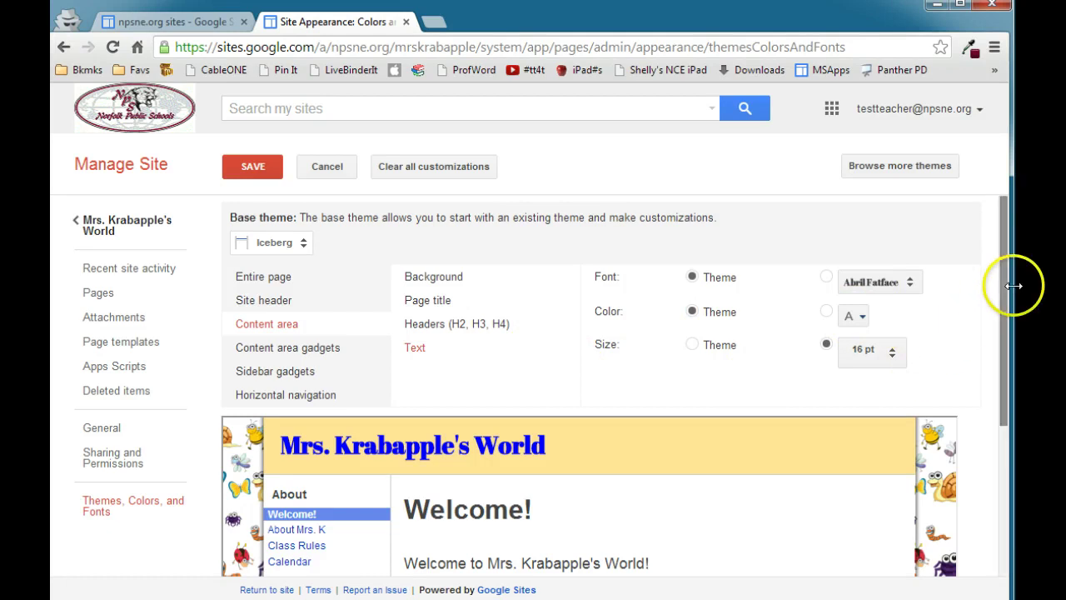
pyautogui.moveTo(1004, 292); pyautogui.dragTo(1006, 407)
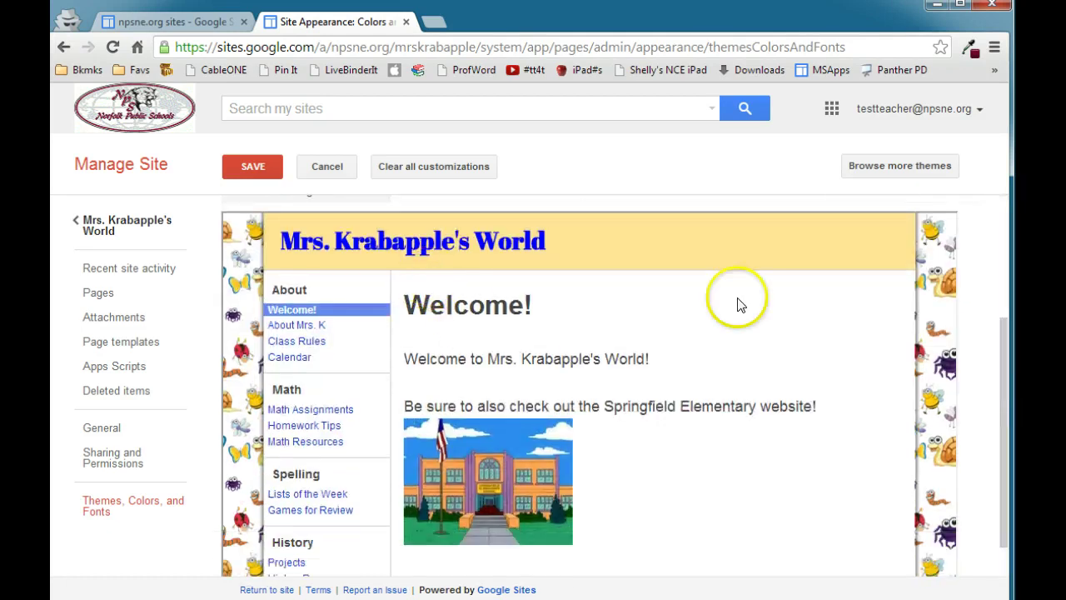